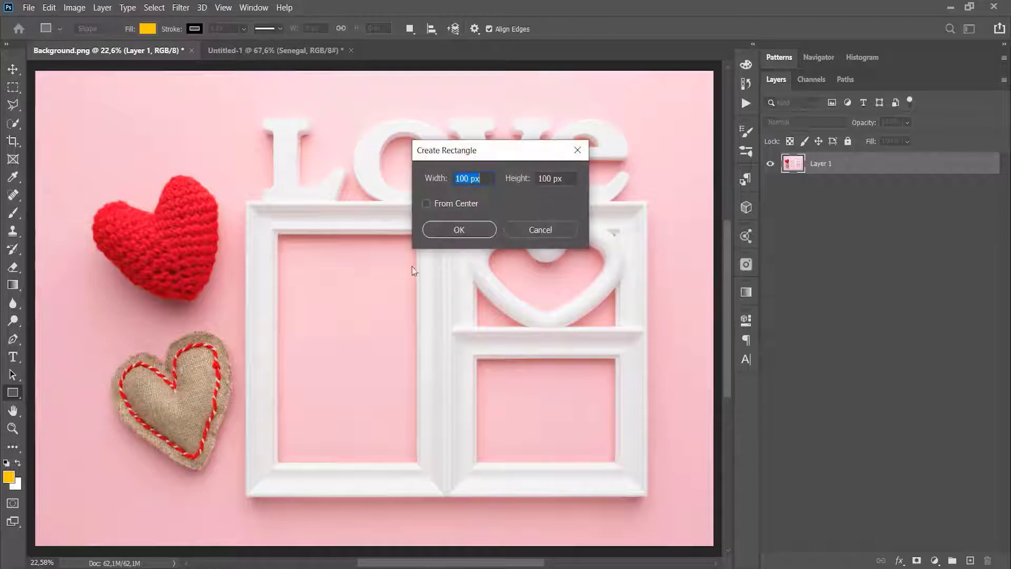
- Draw a yellow rectangle shape of about 1158 × 1833 px over the opening of the tall picture frame
click(531, 225)
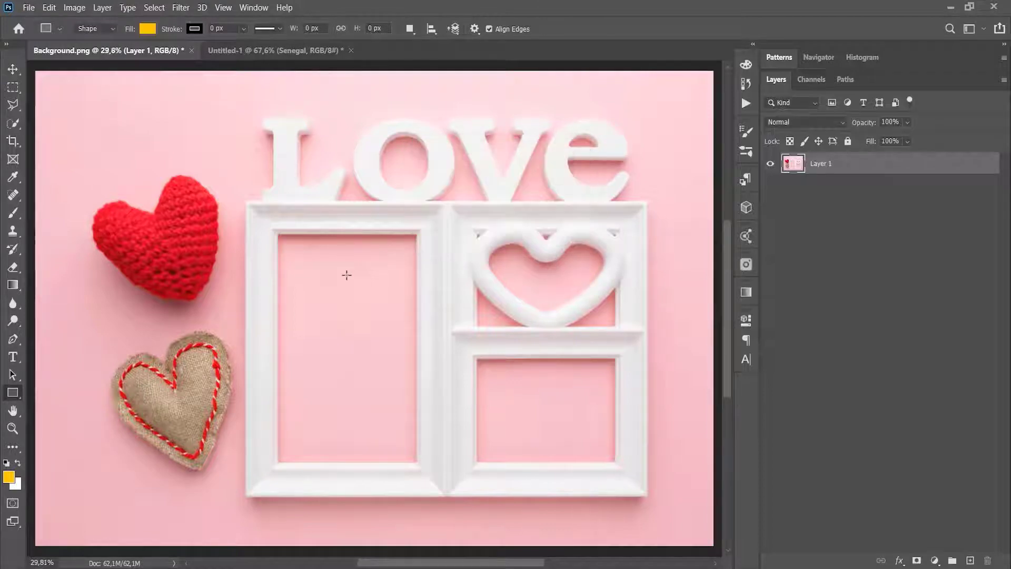
scroll(346, 274, up, 1)
drag(238, 211, 456, 520)
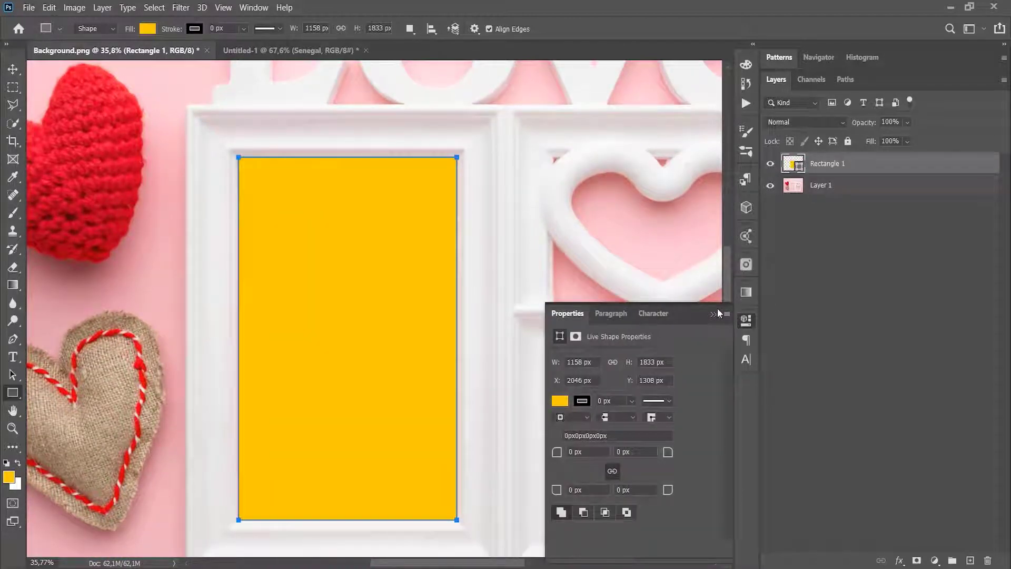
click(713, 315)
key(ctrl+0)
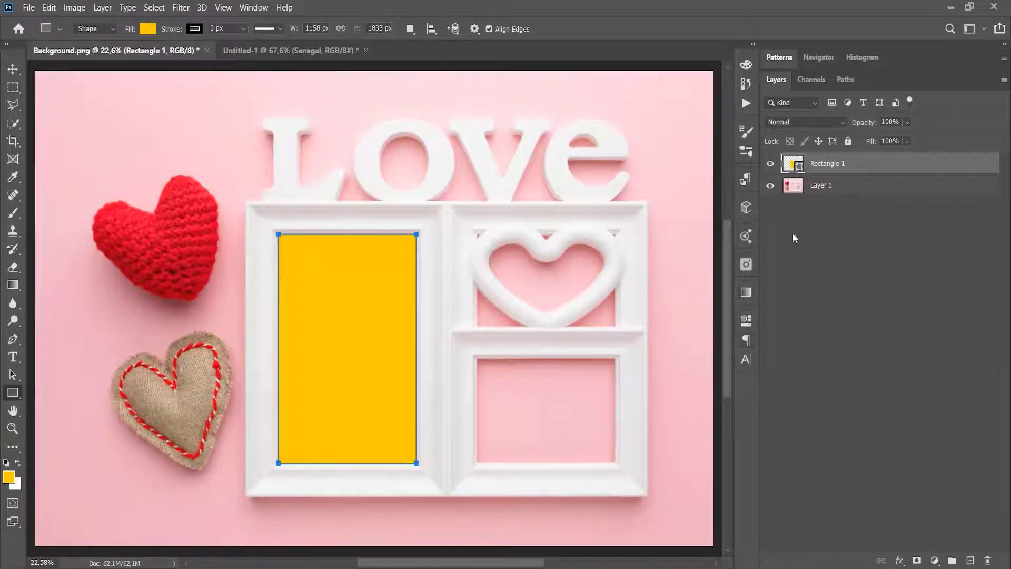
- Make a rectangular marquee selection around the opening of the small frame below the white heart
click(21, 93)
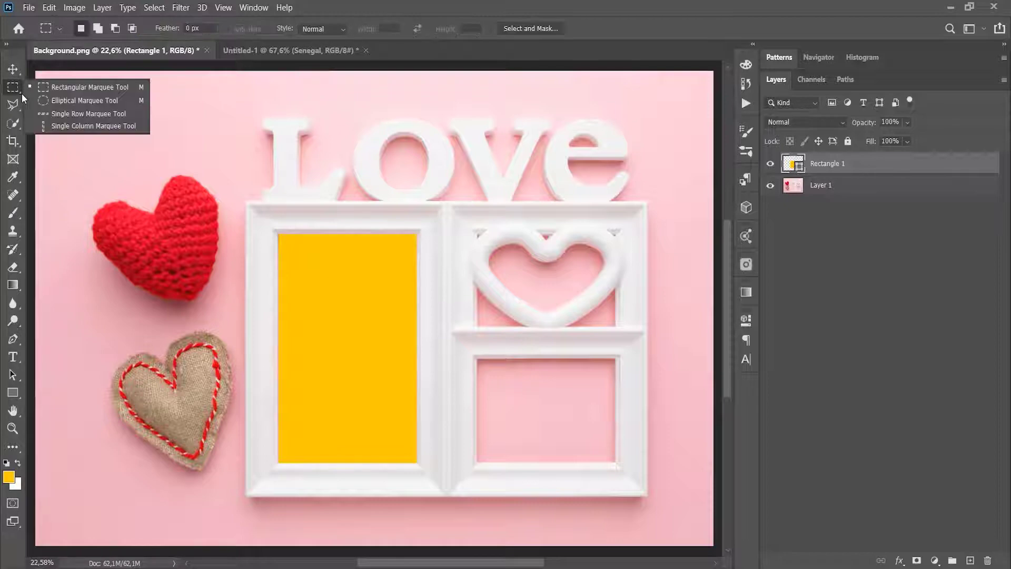
click(37, 90)
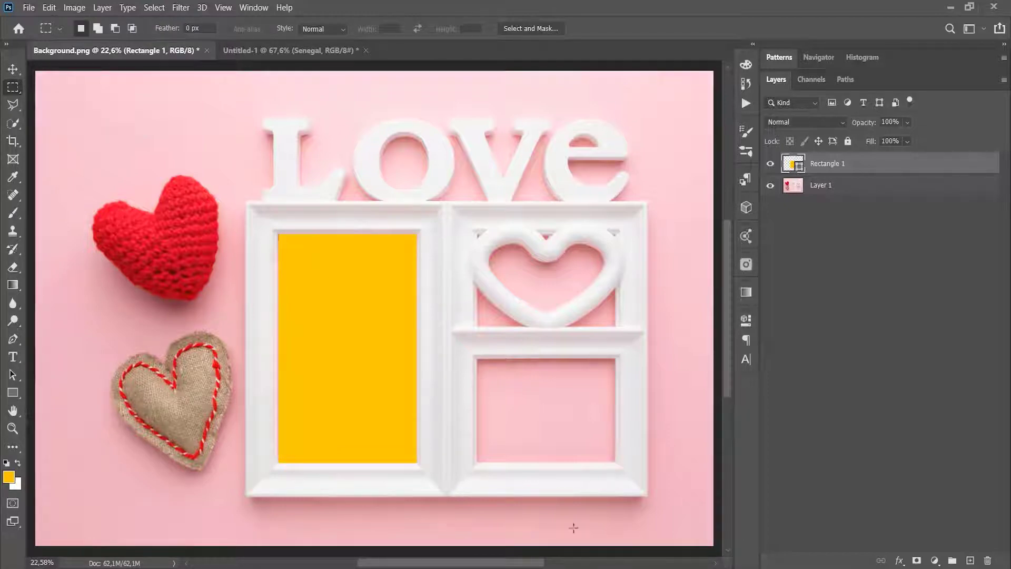
scroll(501, 323, up, 4)
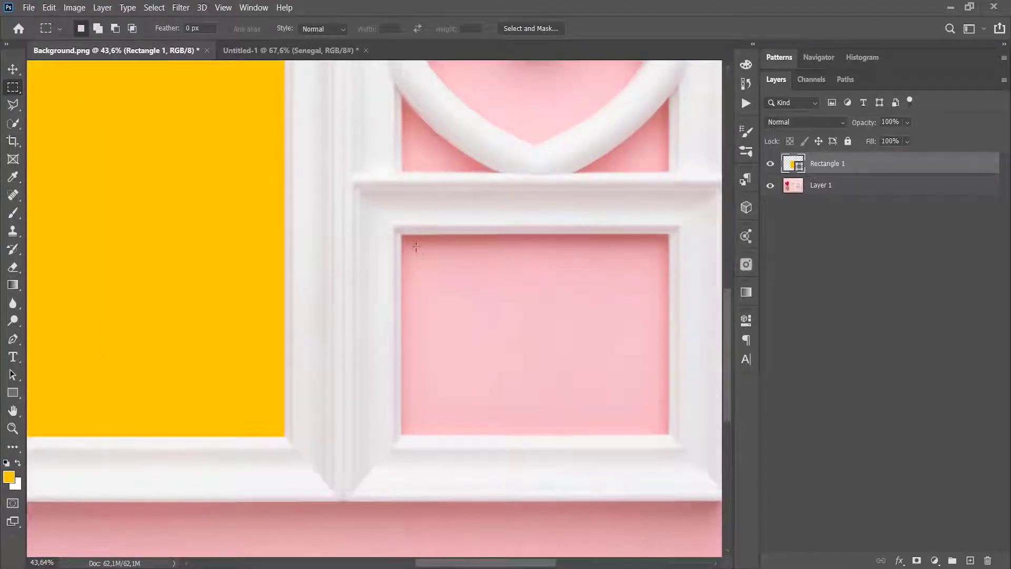
drag(401, 234, 669, 435)
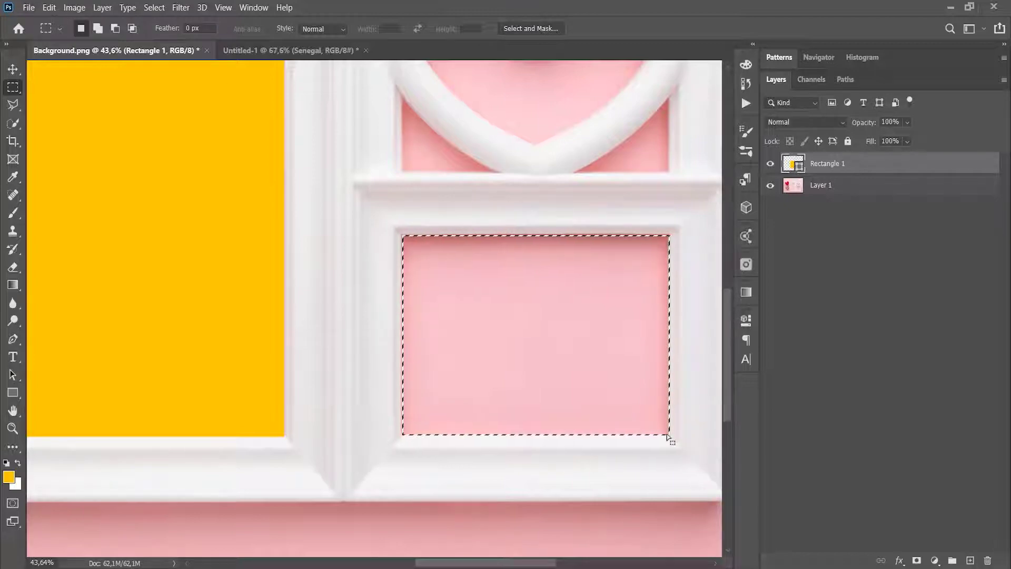
key(ctrl+0)
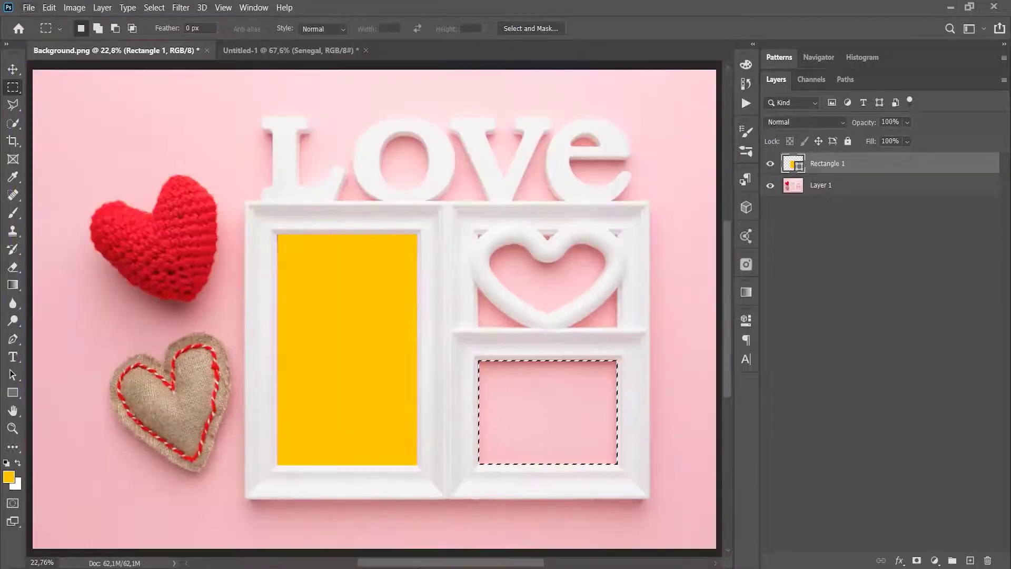
- Fill the selected frame opening with the yellow foreground color on a new layer and deselect it
click(968, 560)
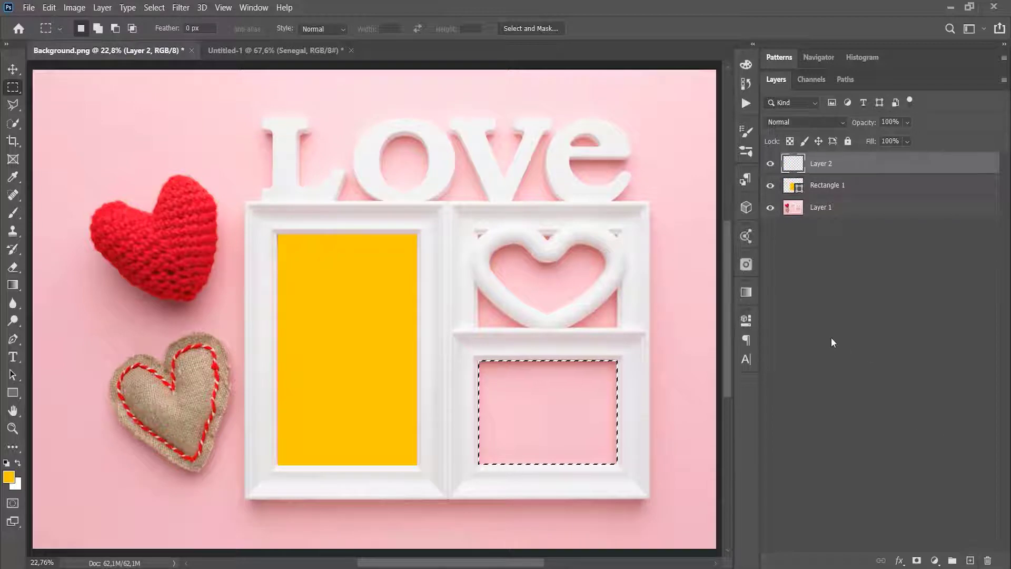
key(alt+BackSpace)
key(ctrl+d)
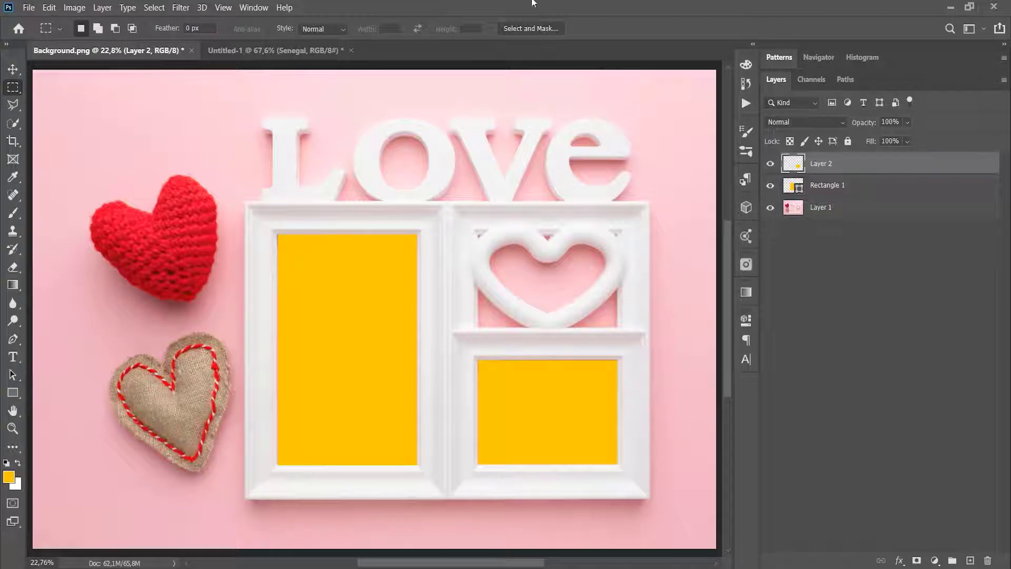
- Place the CC image as embedded above Rectangle 1 and scale it to about 439% to cover the tall frame opening
click(845, 188)
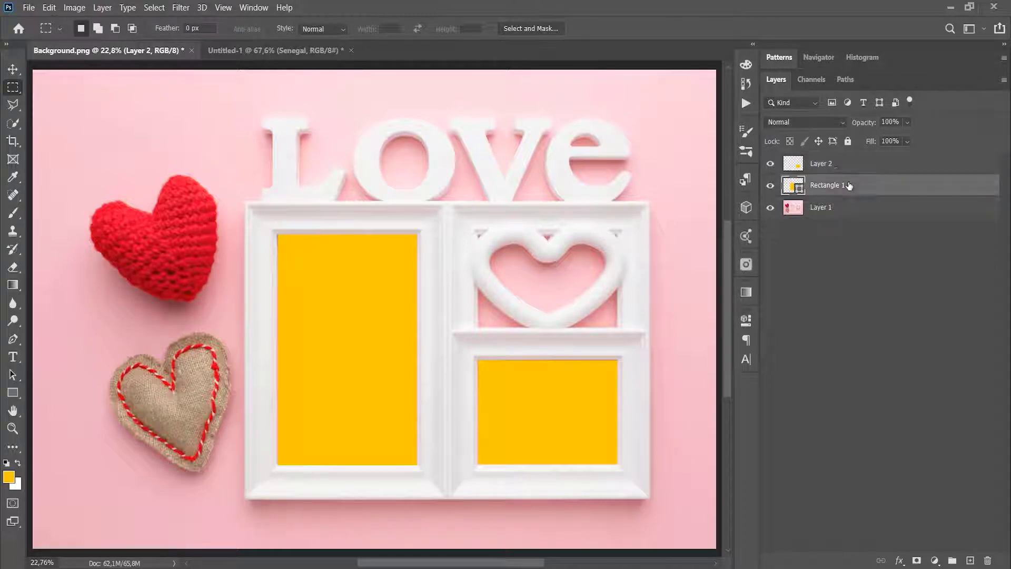
click(28, 7)
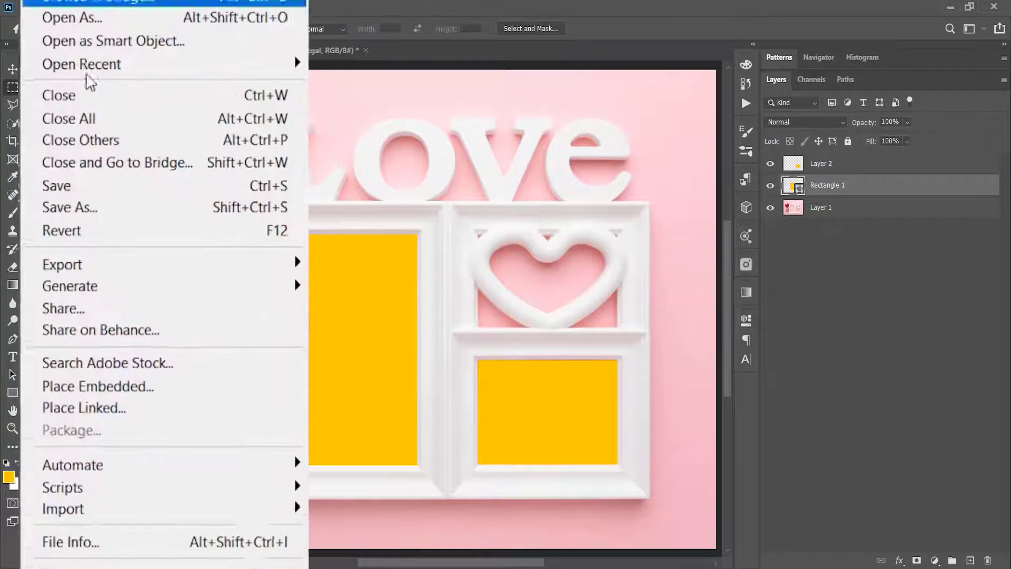
click(118, 456)
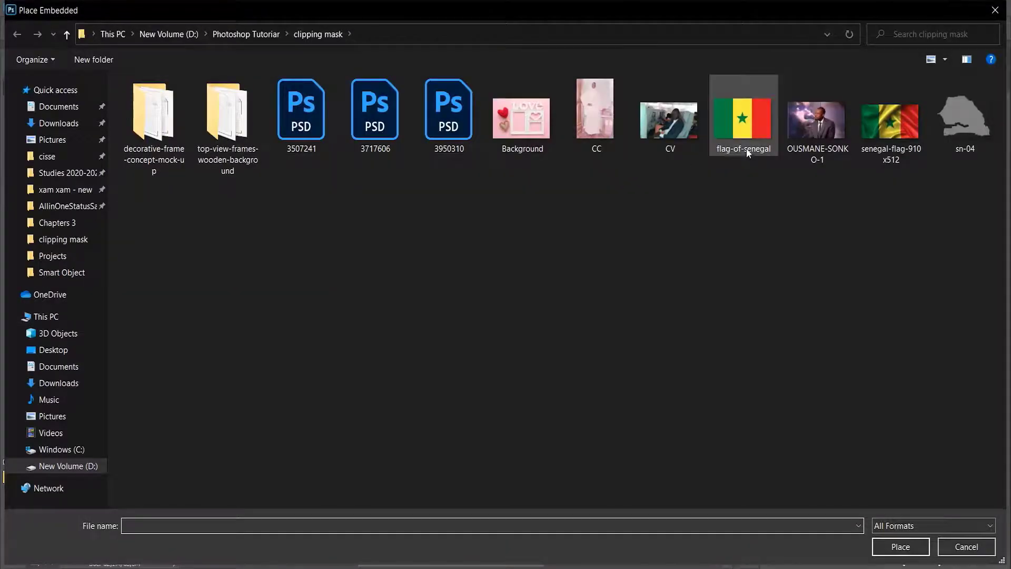
double_click(620, 121)
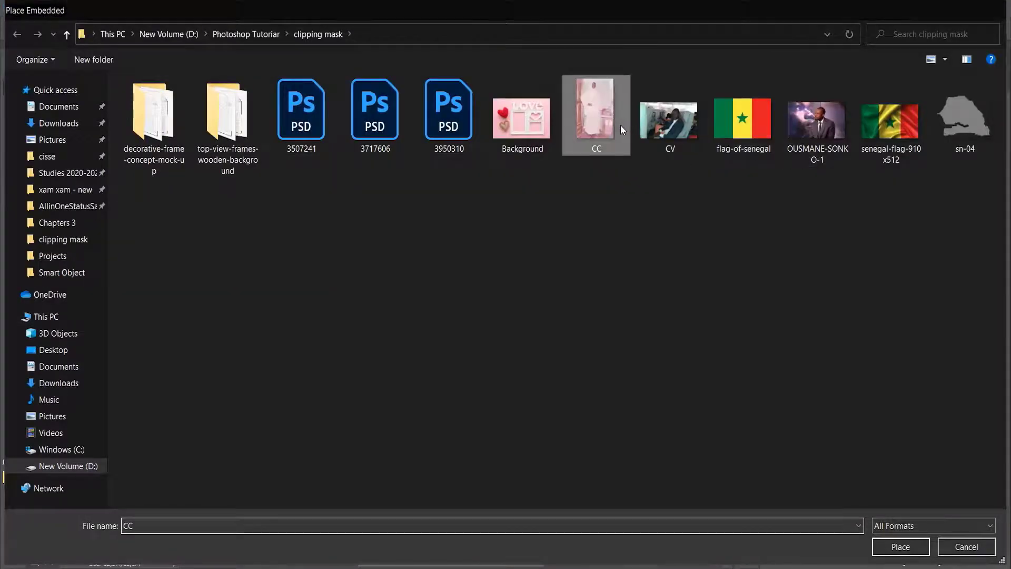
drag(370, 311, 427, 467)
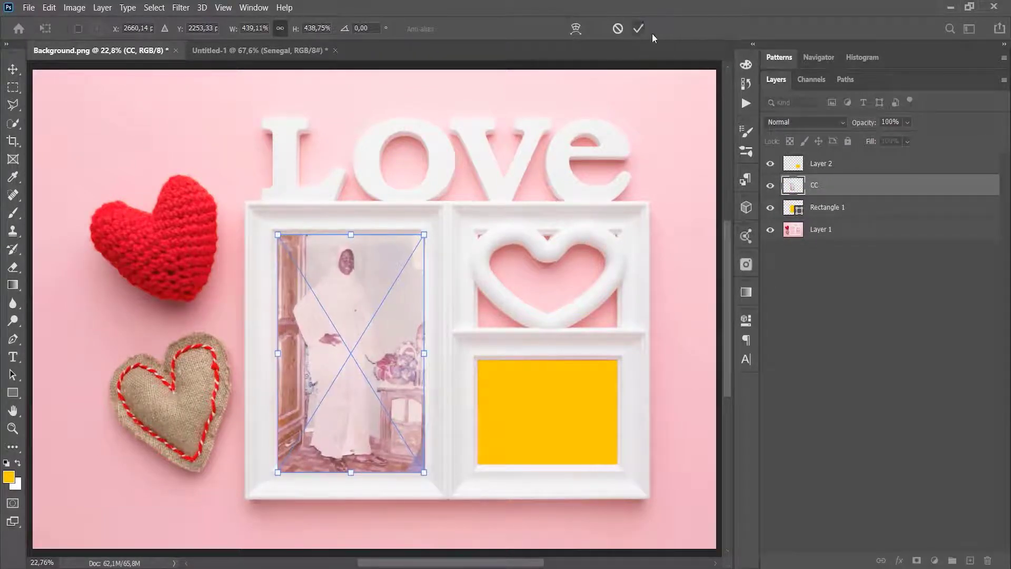
click(638, 29)
- Create a clipping mask that clips the CC photo to the Rectangle 1 shape
right_click(837, 187)
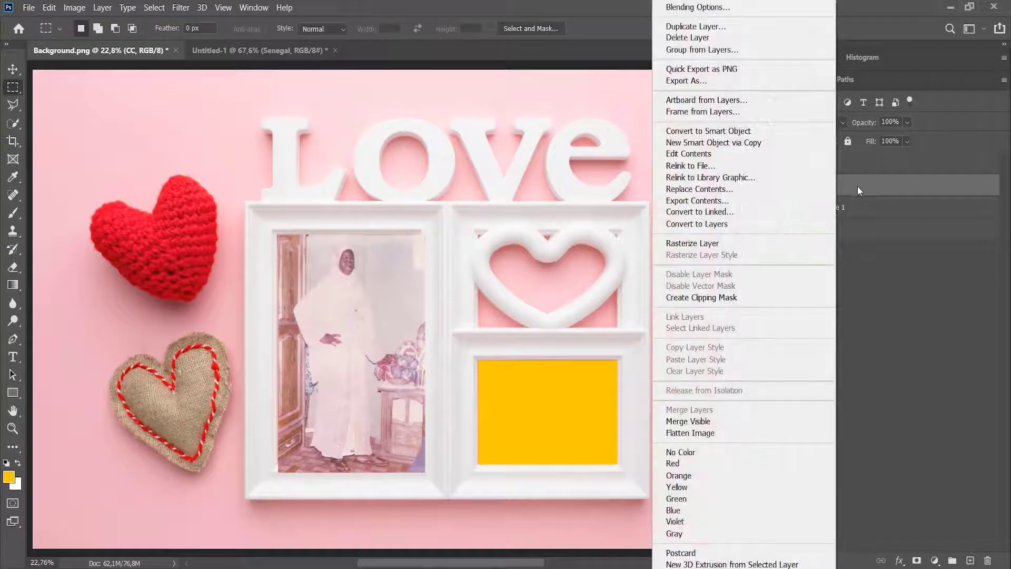
click(858, 187)
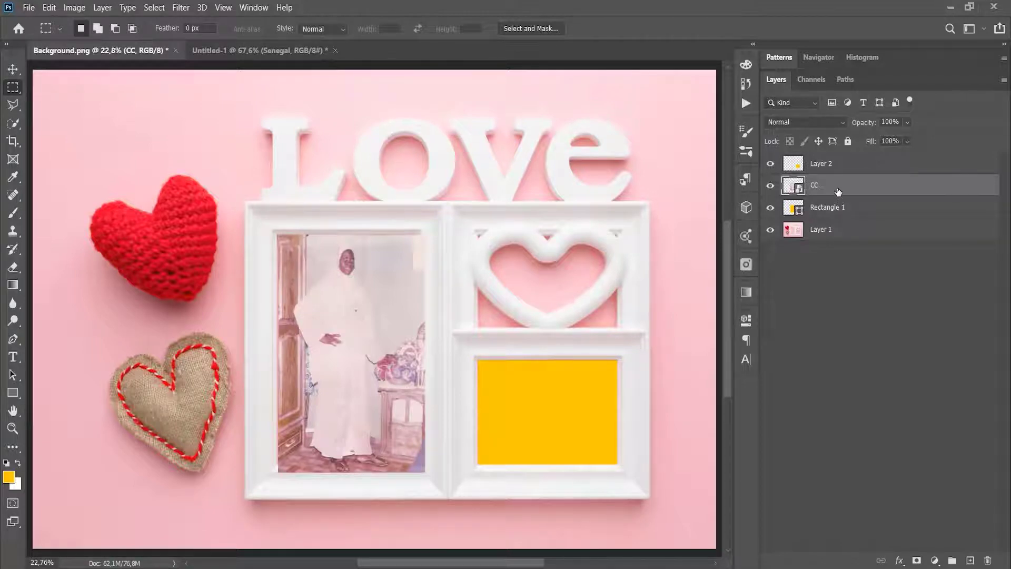
right_click(837, 191)
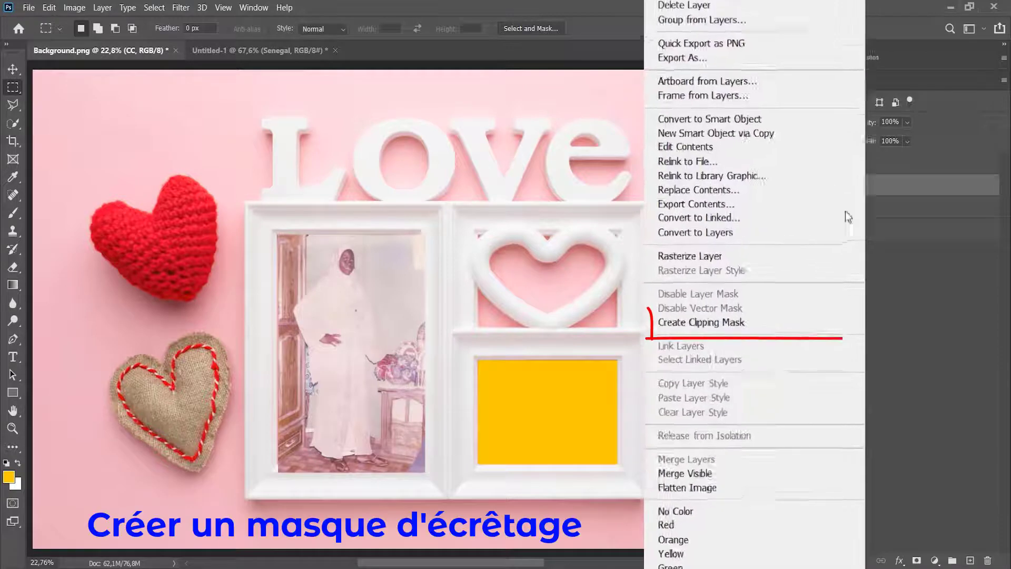
click(733, 293)
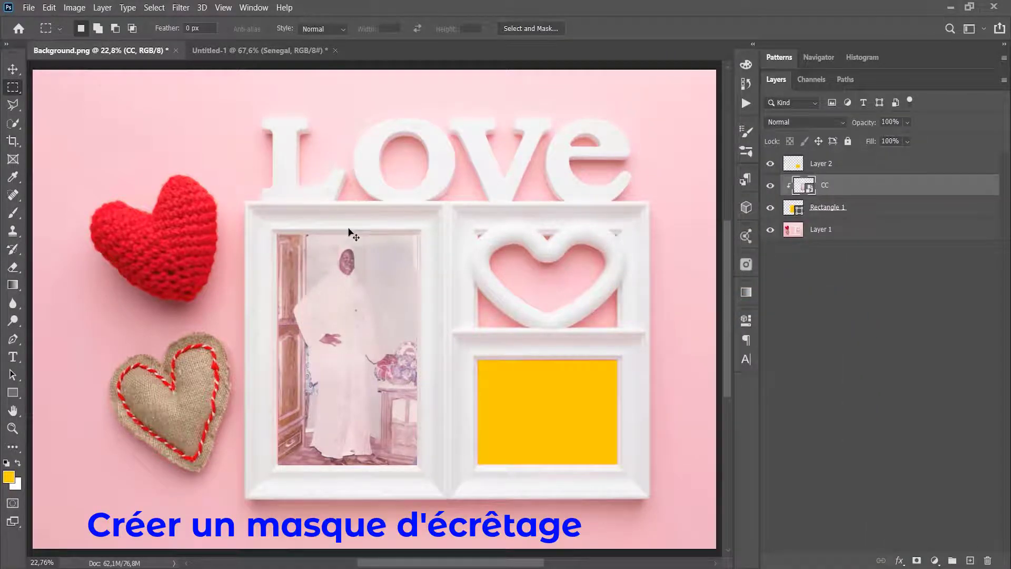
- Enlarge the clipped CC photo to about 548% and reposition it so the person is framed in the tall opening
key(ctrl+t)
drag(424, 226, 498, 202)
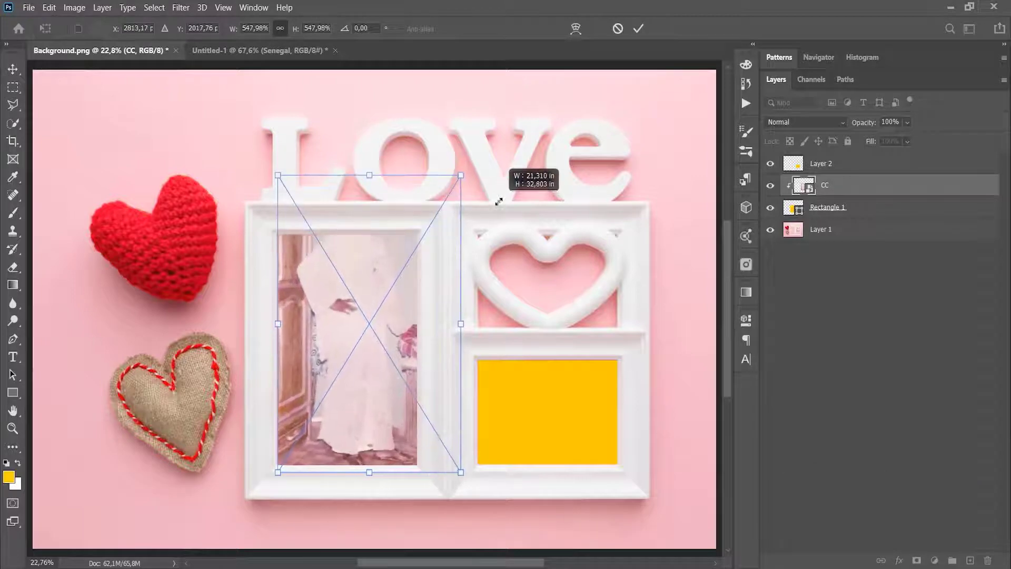
drag(378, 269, 382, 309)
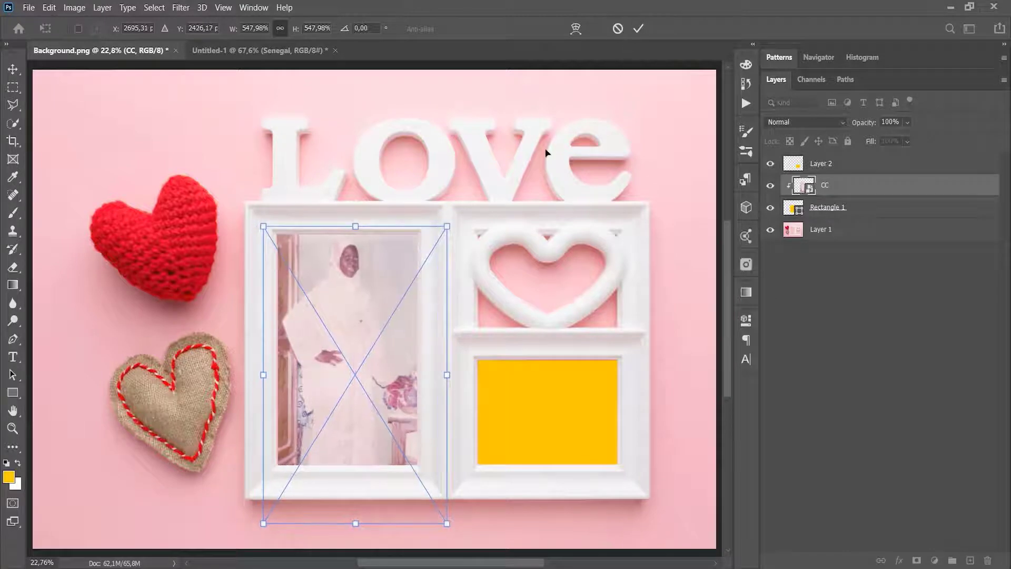
click(638, 29)
- Place the CV image as embedded above Layer 2 and position it over the small yellow frame opening
key(m)
click(832, 164)
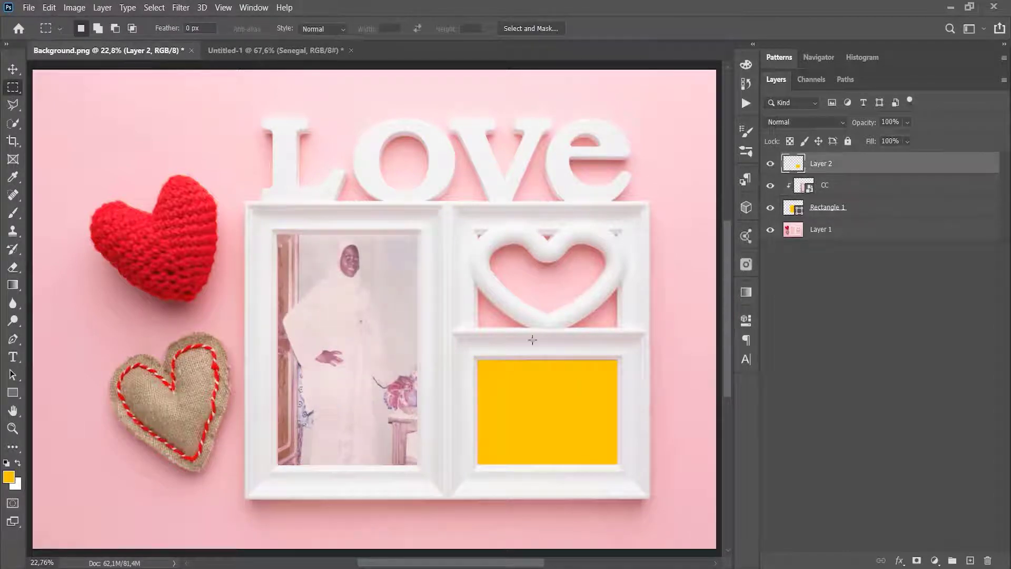
click(24, 8)
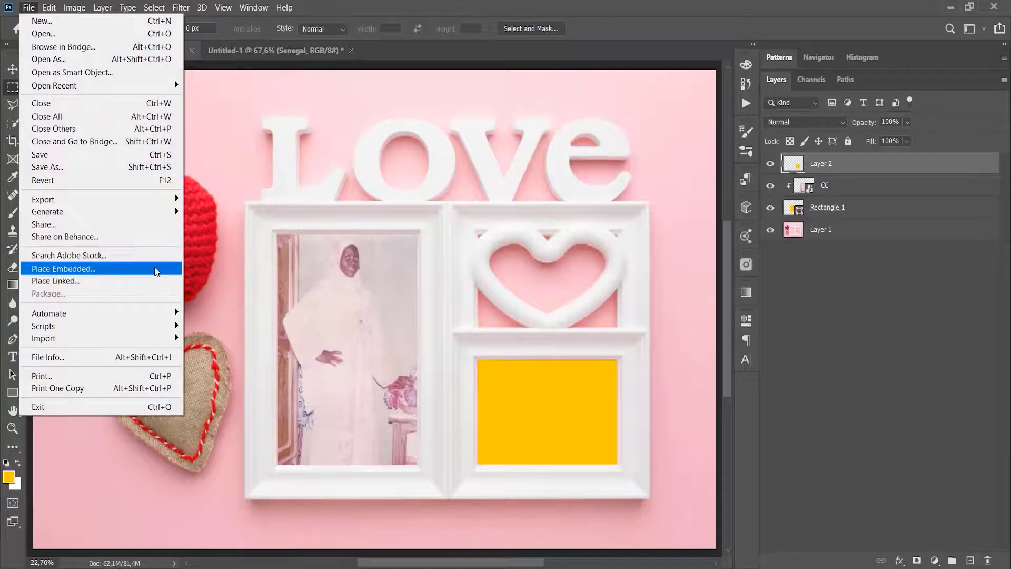
click(154, 266)
click(823, 147)
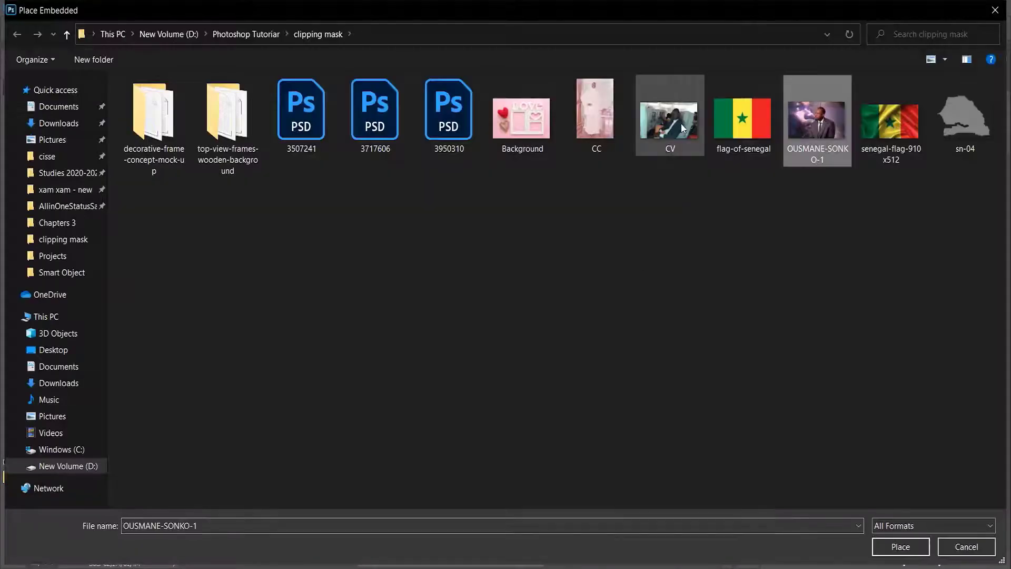
double_click(674, 123)
drag(445, 347, 604, 448)
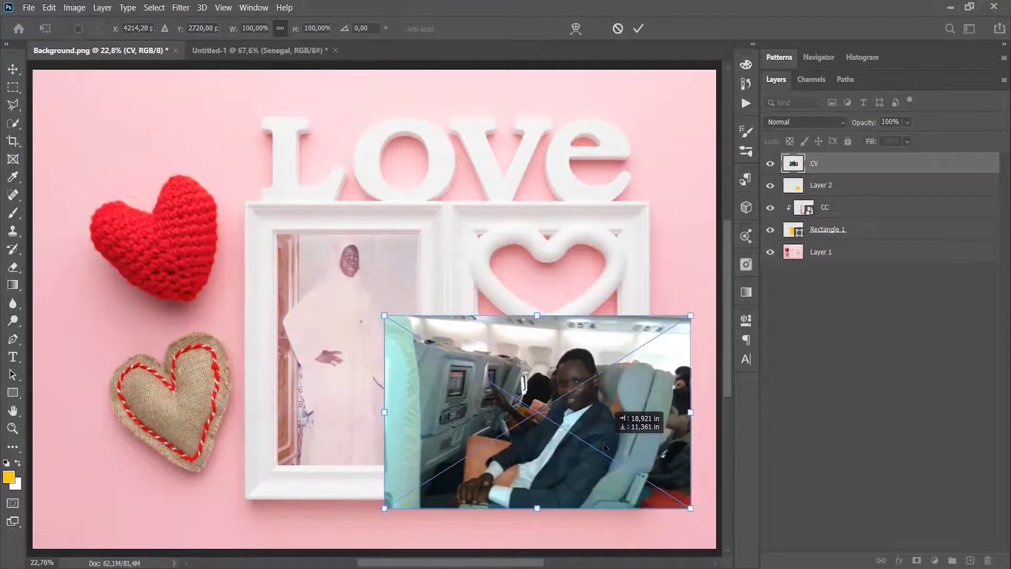
click(638, 29)
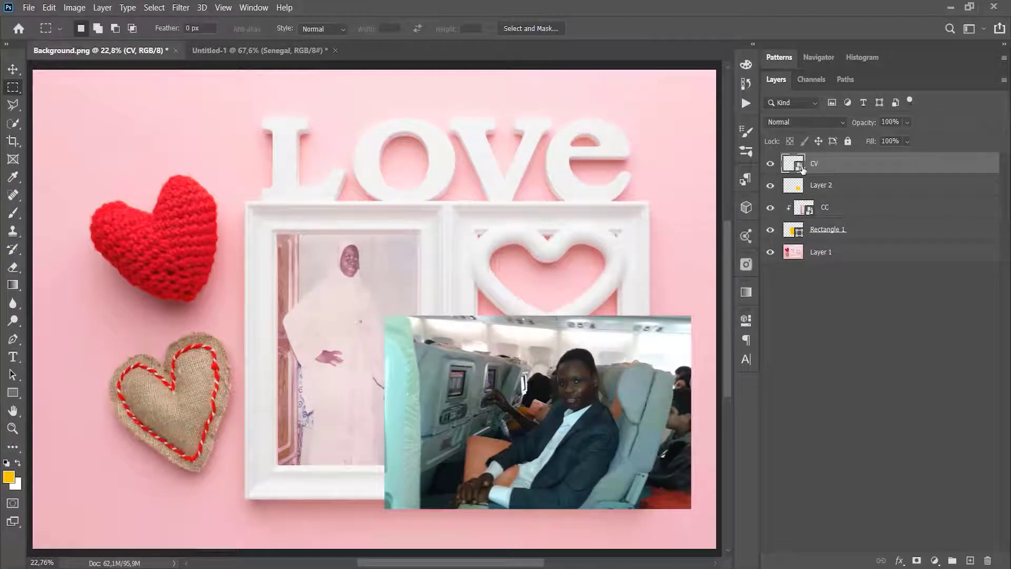
- Clip the CV photo to Layer 2, scale it to about 83% and reposition it within the small frame
key(alt)
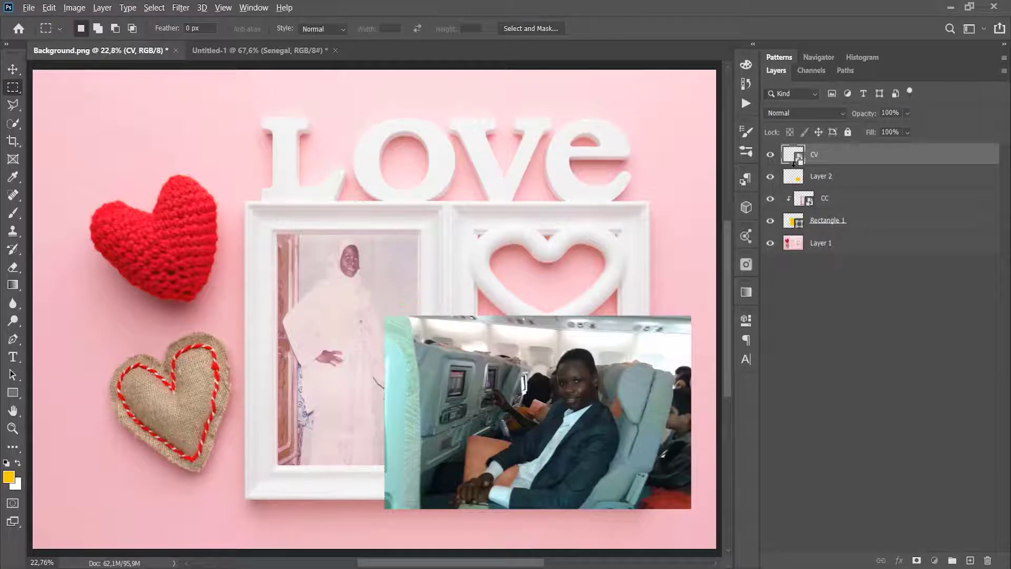
alt+click(794, 163)
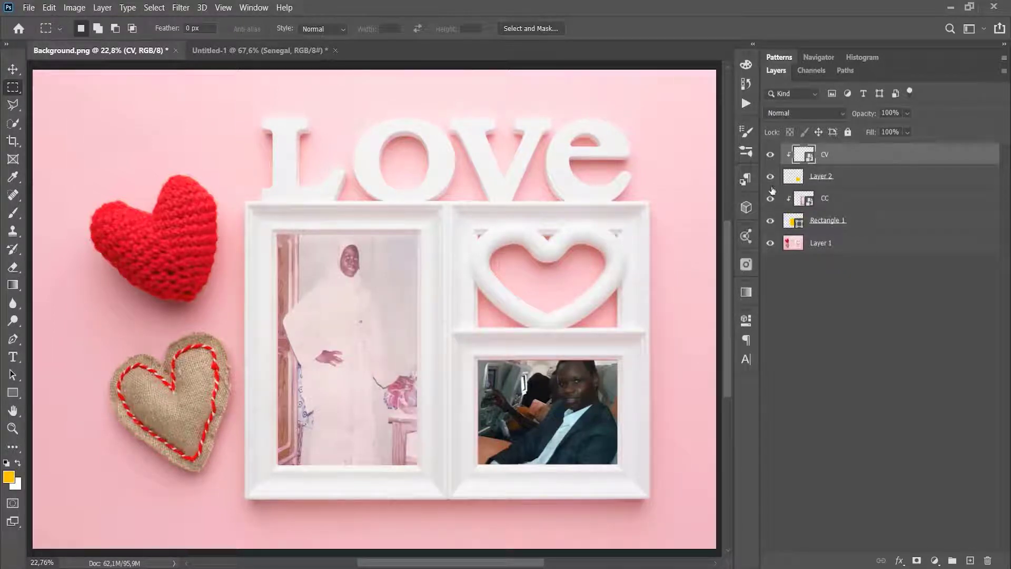
key(ctrl+t)
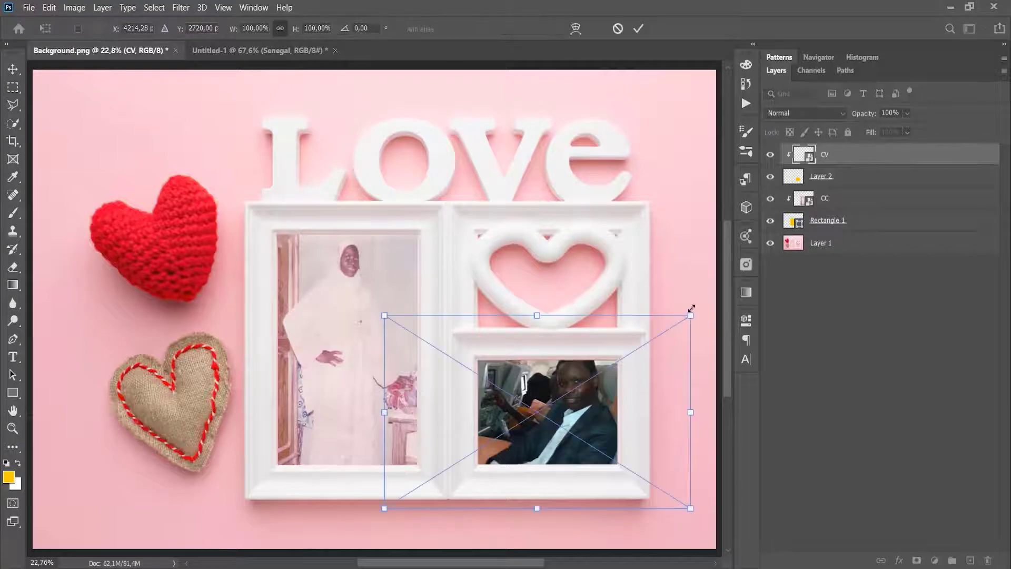
drag(688, 310, 636, 338)
drag(579, 407, 603, 397)
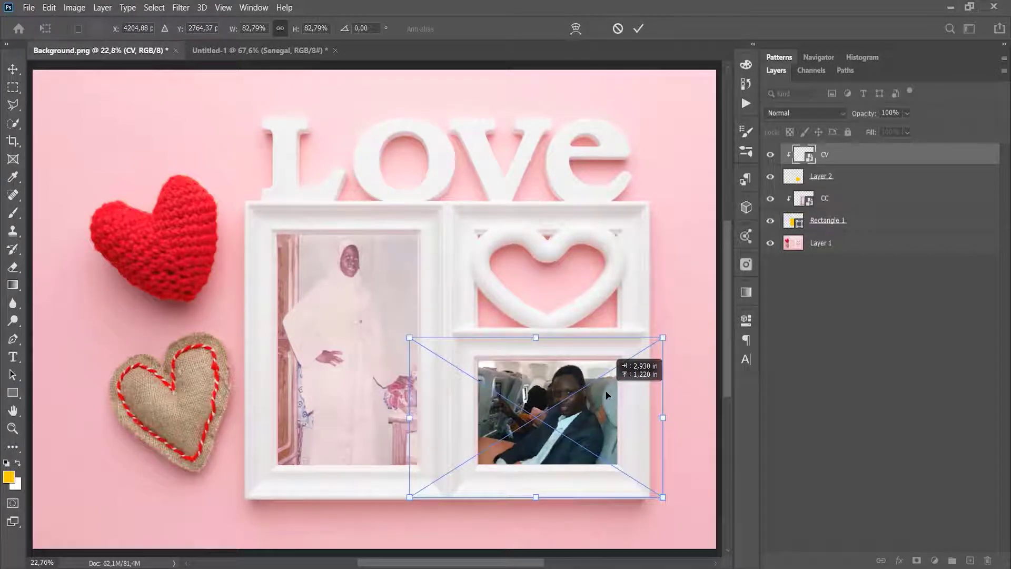
click(637, 29)
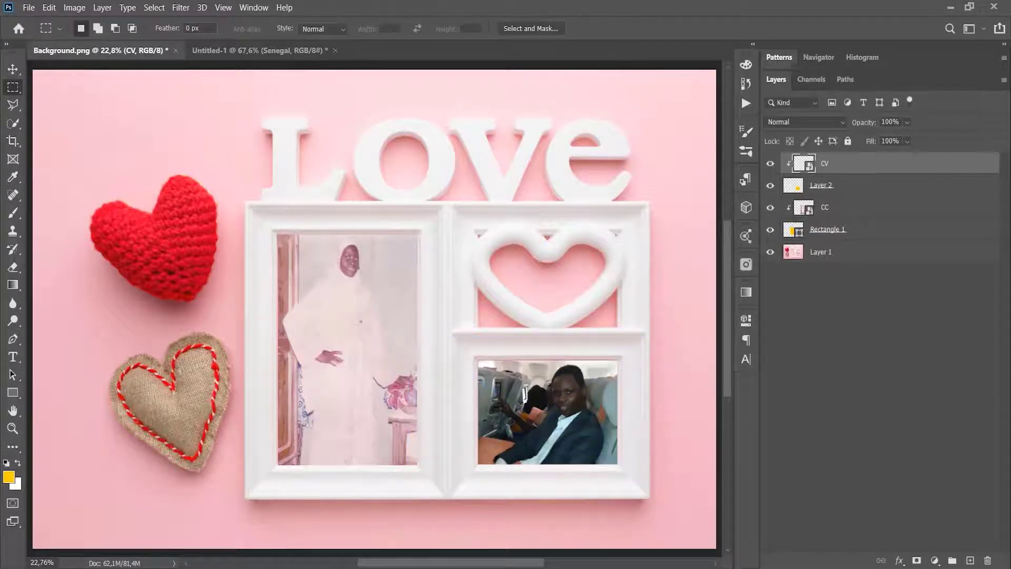
- In the Untitled-1 document, place flag-of-senegal as embedded above Layer 1 and scale it to about 168% to cover the map
click(308, 56)
key(v)
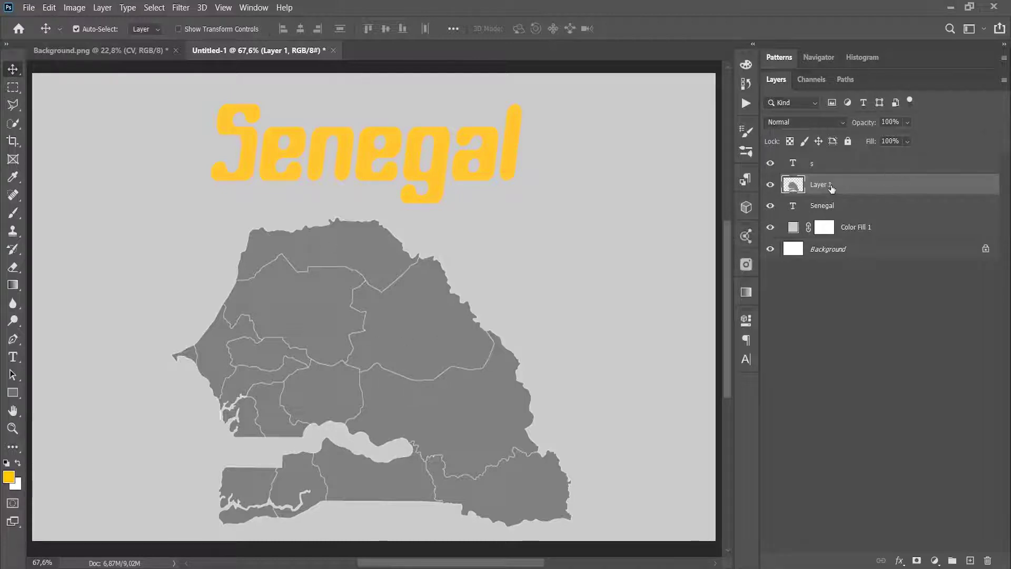
click(28, 7)
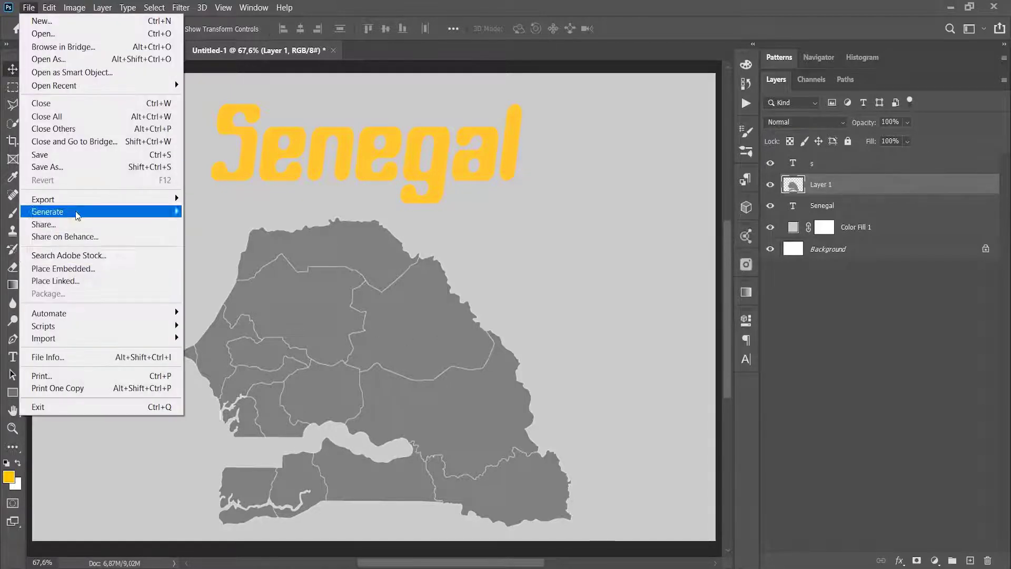
click(89, 267)
double_click(769, 131)
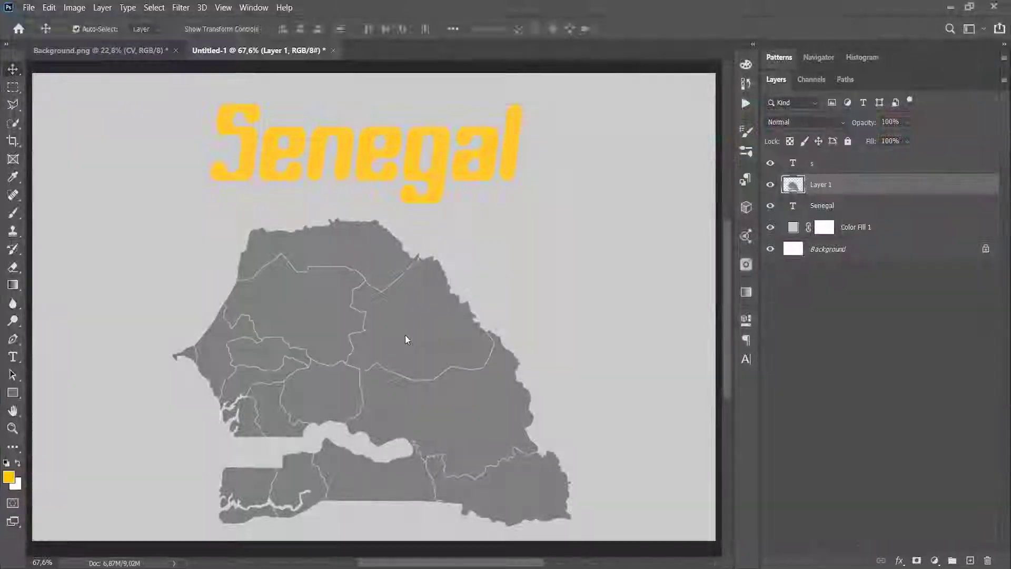
drag(406, 336, 326, 340)
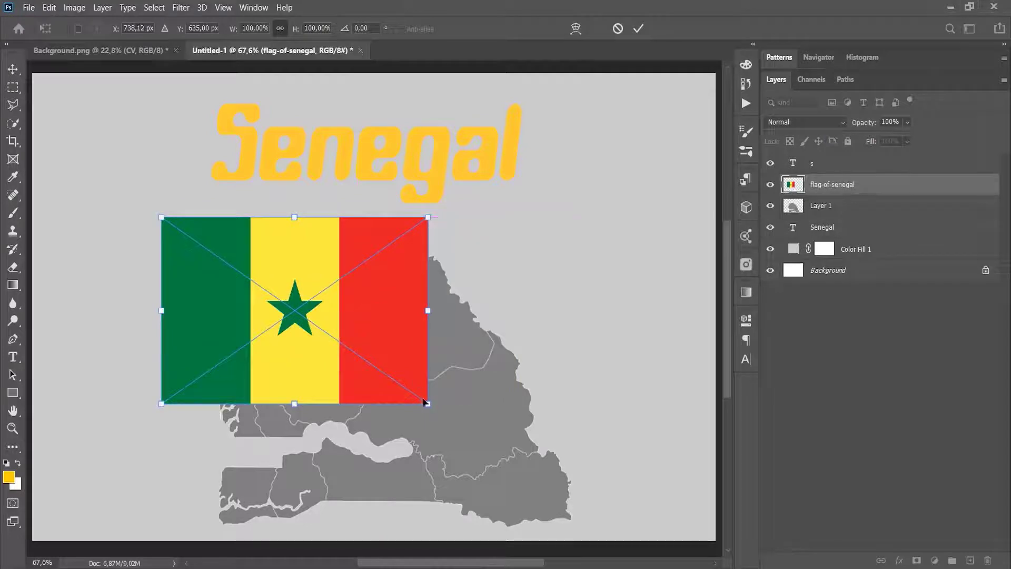
drag(524, 468, 609, 529)
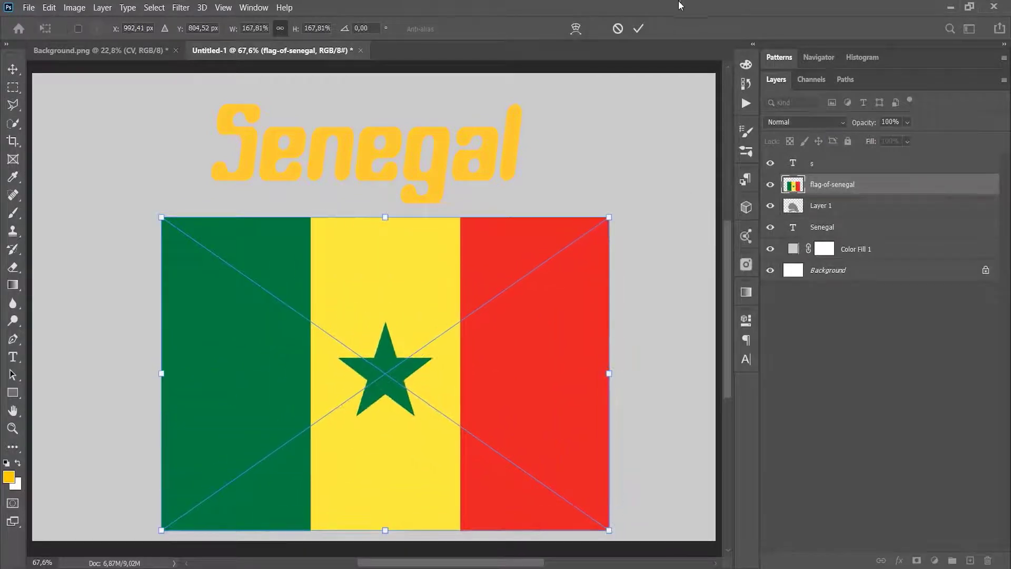
click(640, 28)
- Clip the flag-of-senegal layer to the map on Layer 1 and shift the flag slightly left within it
right_click(883, 187)
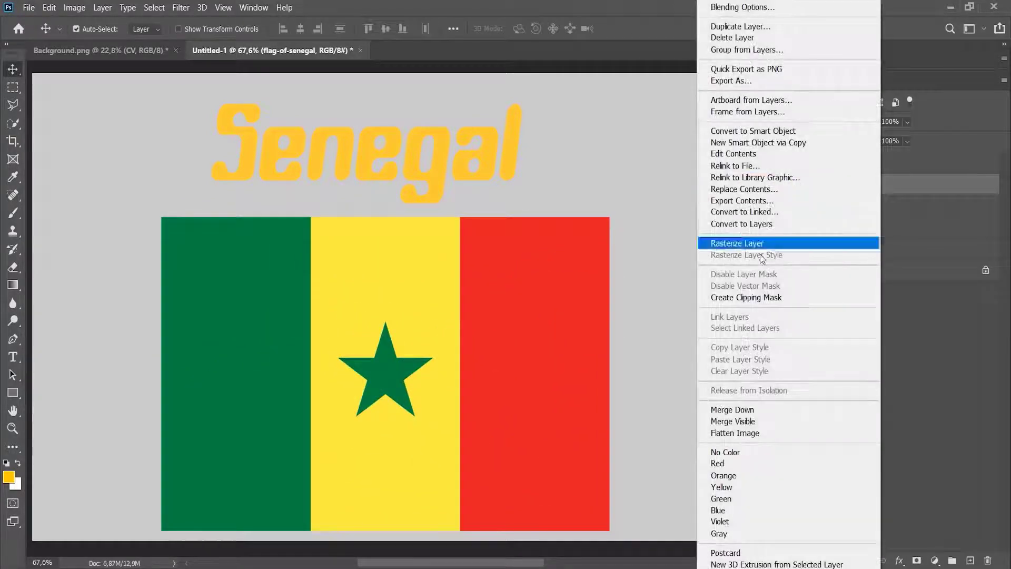
click(740, 296)
drag(446, 345, 422, 344)
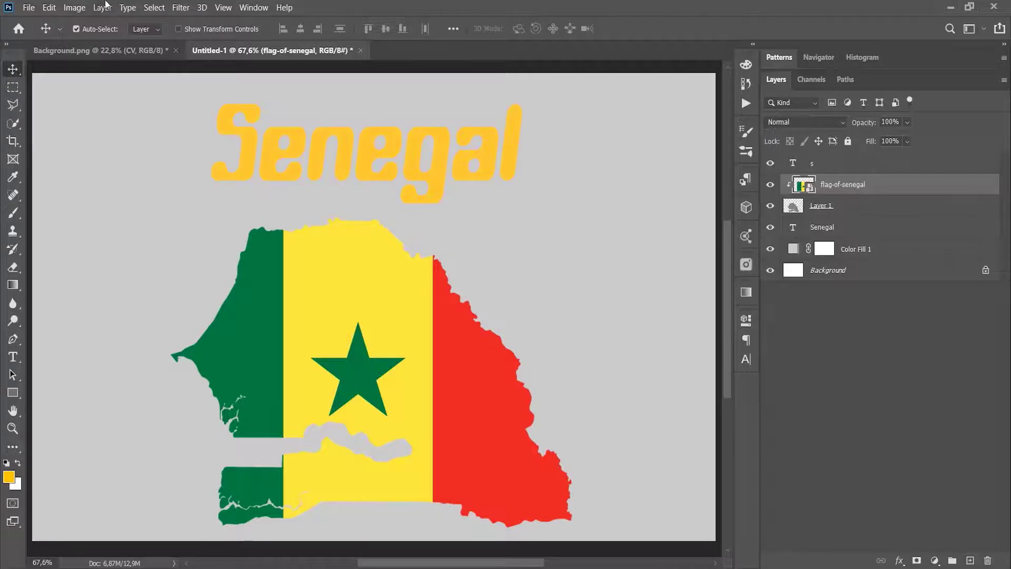
- Place OUSMANE-SONKO-1 as embedded above the flag layer and enlarge it to about 170% so it covers the map
click(29, 7)
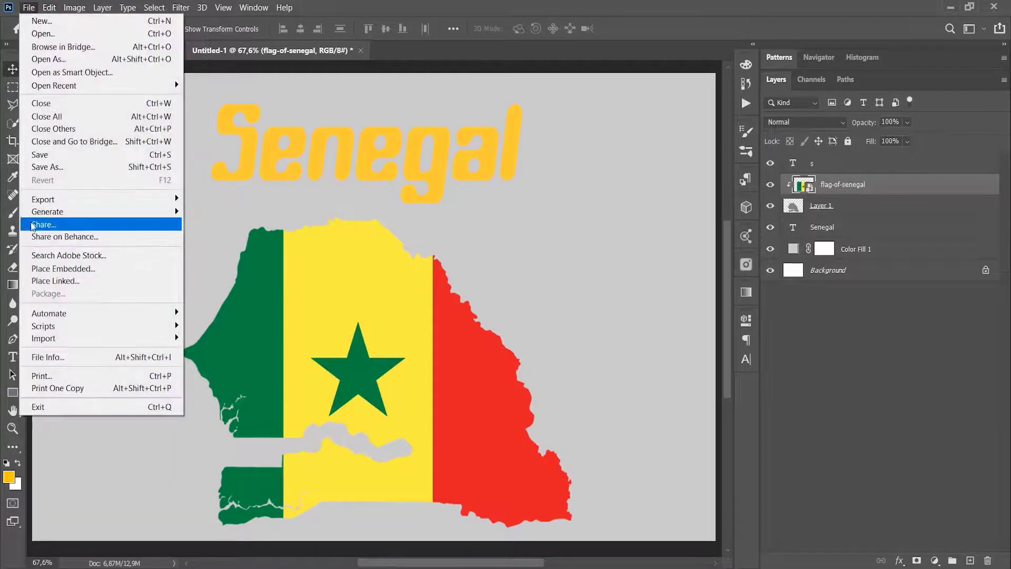
click(38, 268)
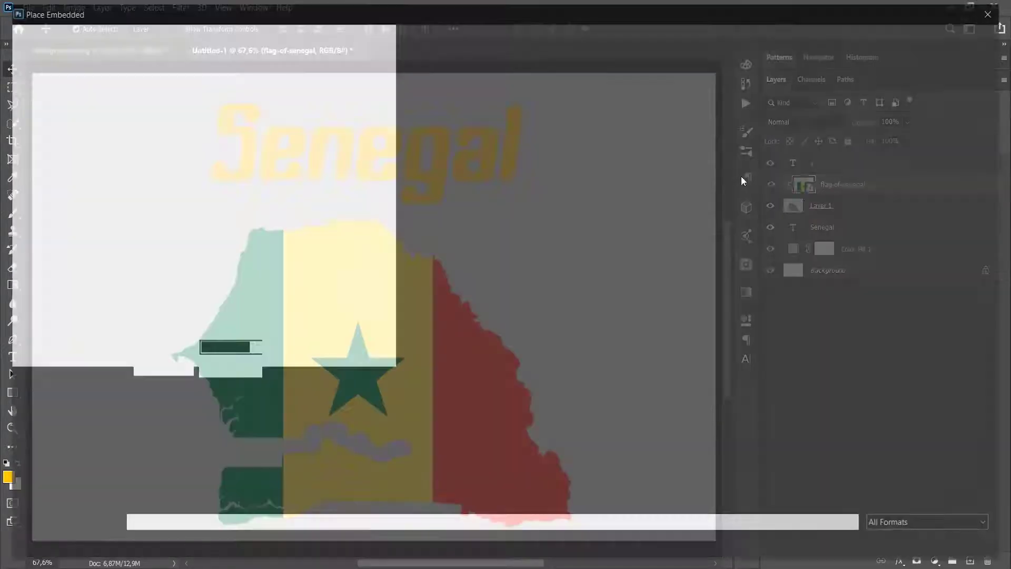
double_click(816, 113)
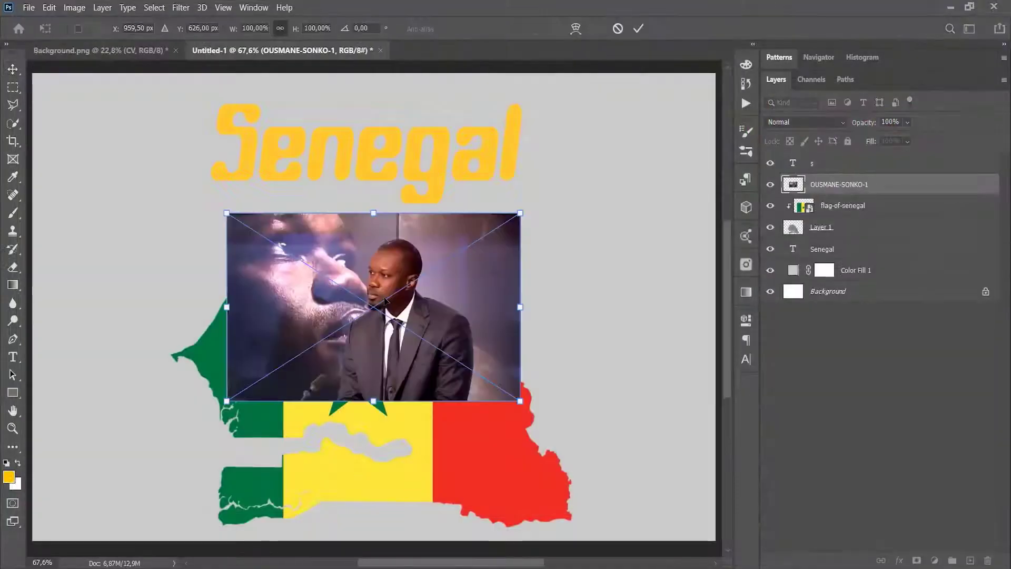
drag(385, 300, 299, 300)
drag(436, 401, 438, 402)
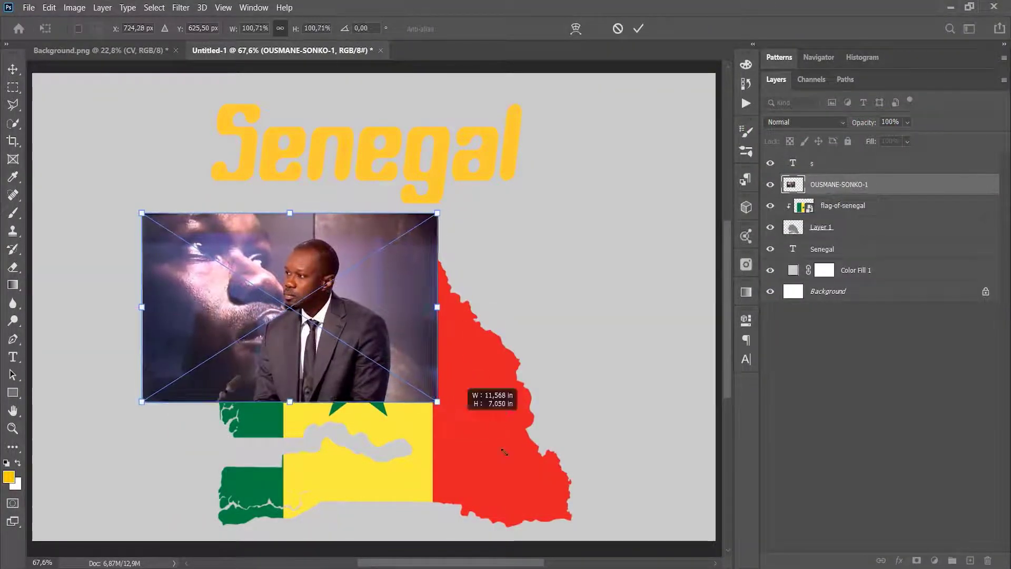
drag(504, 451, 643, 532)
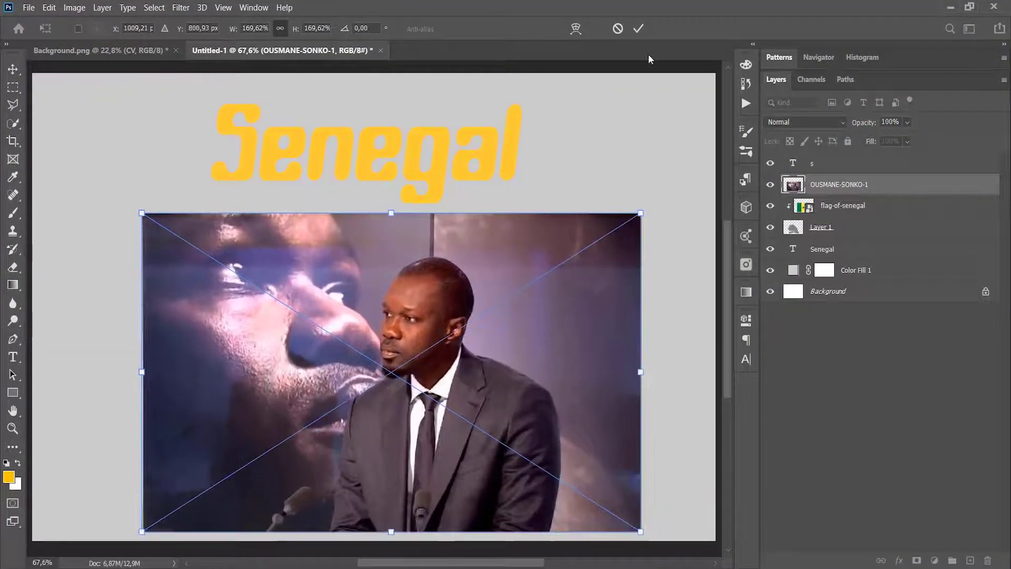
click(638, 30)
- Clip the OUSMANE-SONKO-1 photo to the map shape and lower its opacity to 32%
right_click(884, 188)
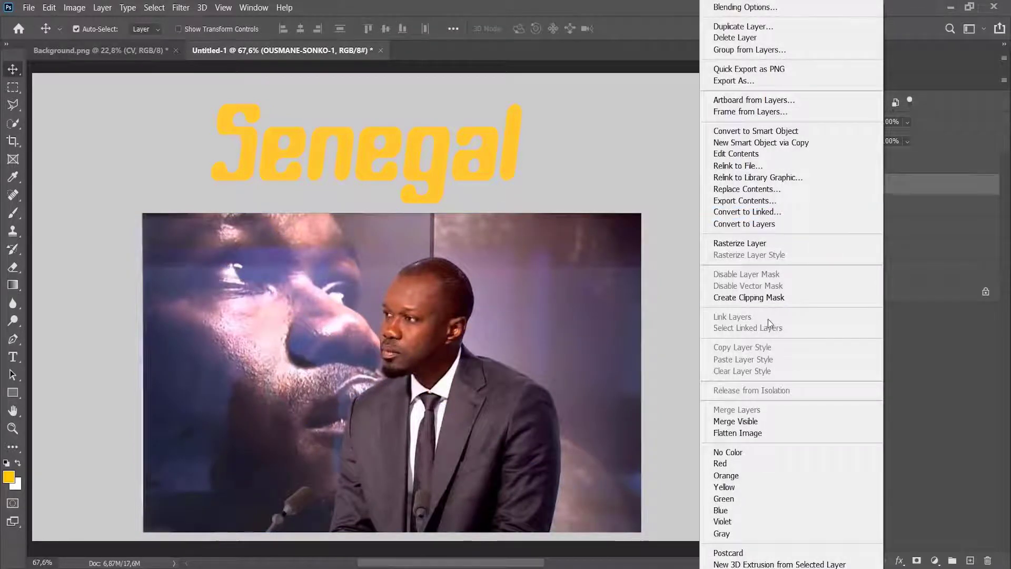
click(748, 297)
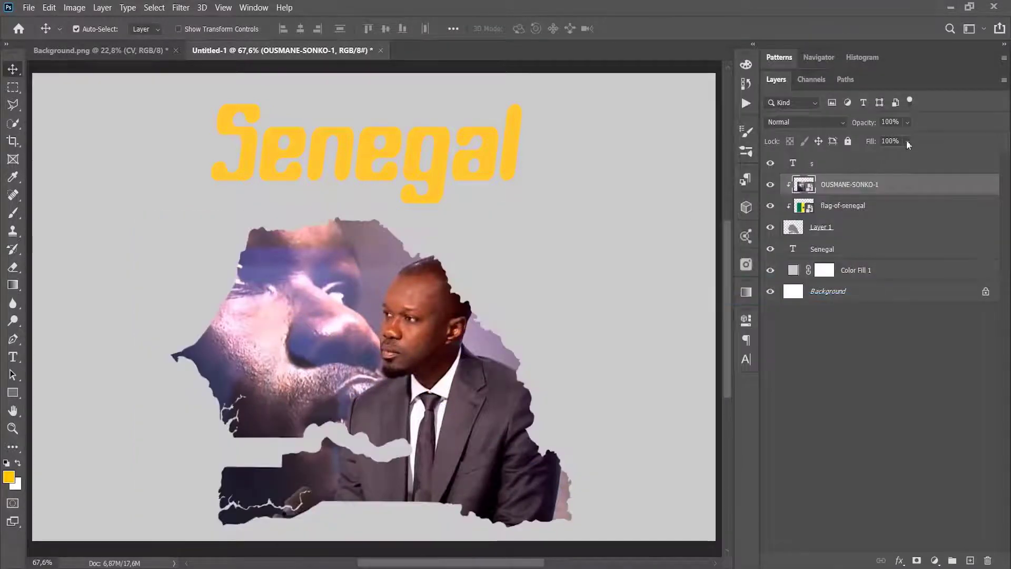
drag(907, 122, 879, 139)
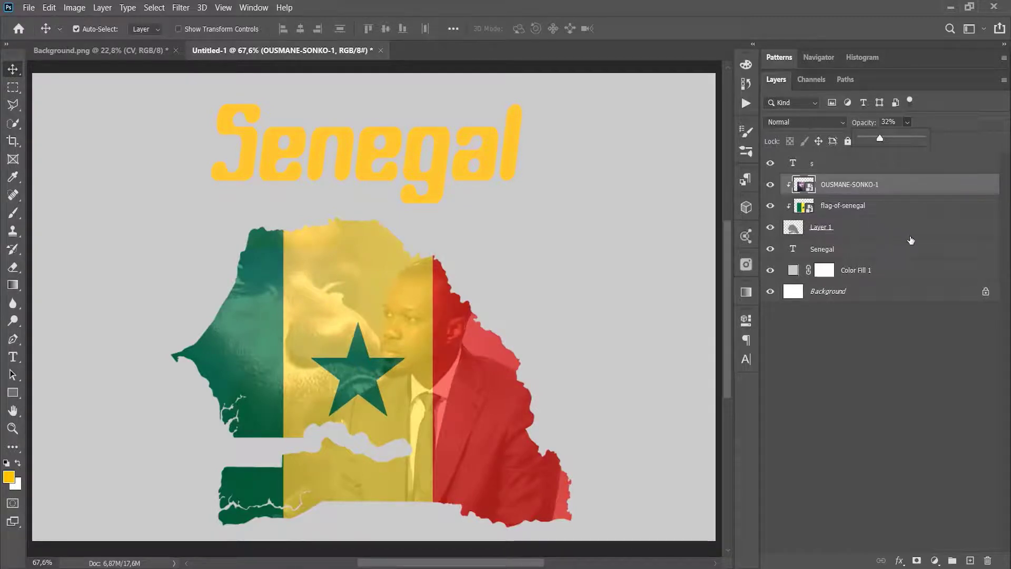
- Add a new layer above the Senegal text layer and fill it with a short horizontal green-yellow-red gradient
click(844, 256)
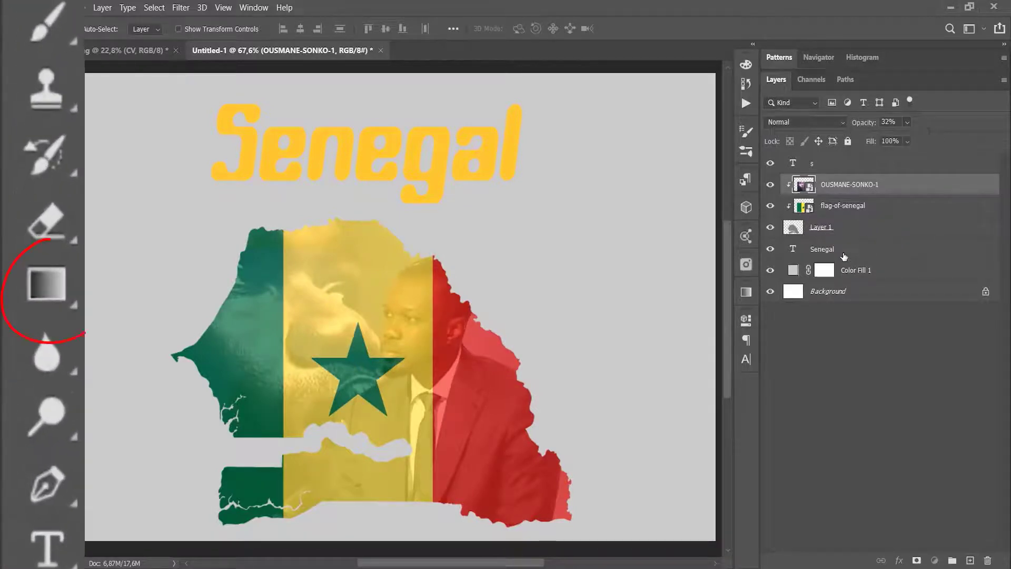
click(844, 257)
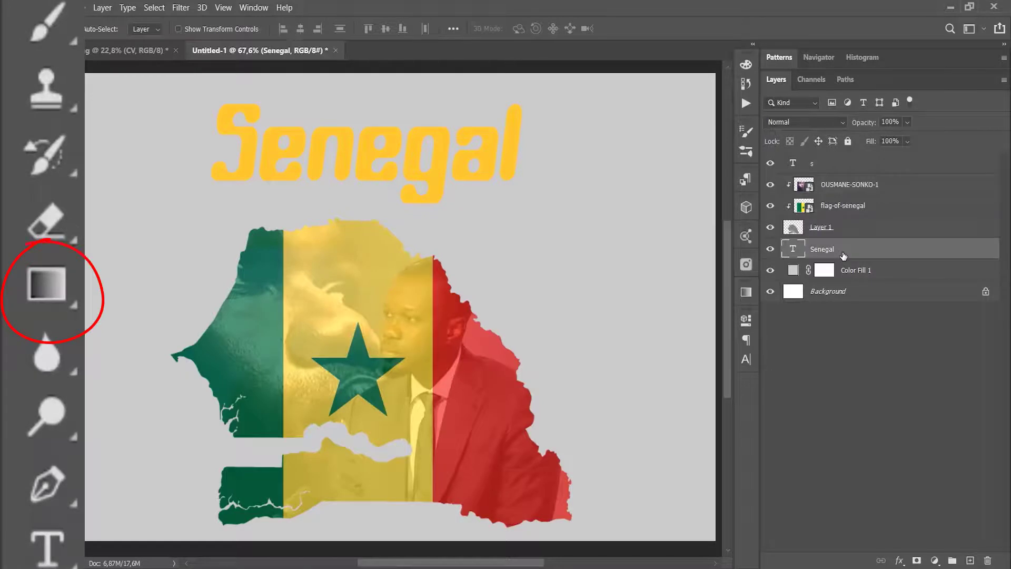
click(48, 287)
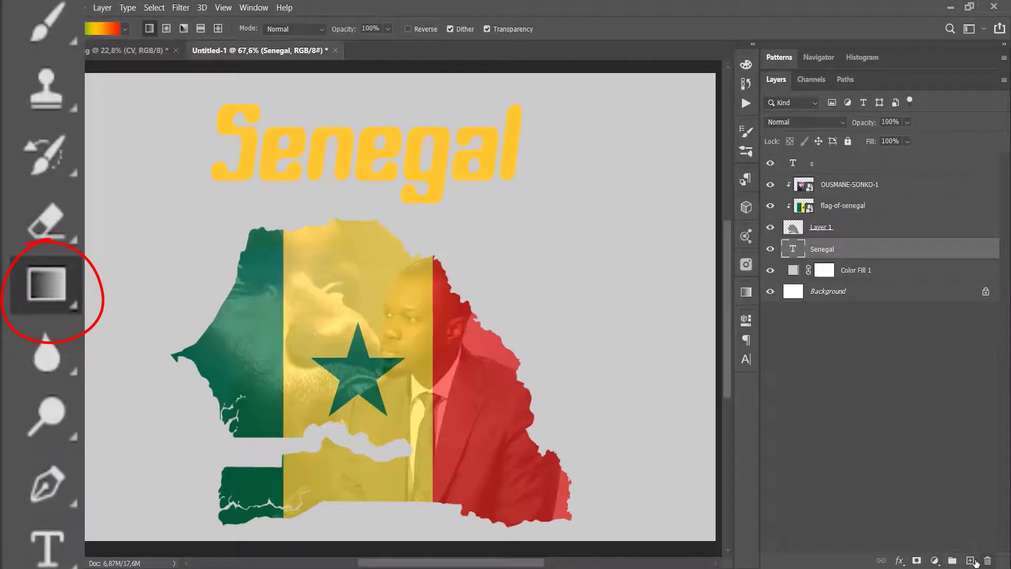
click(969, 560)
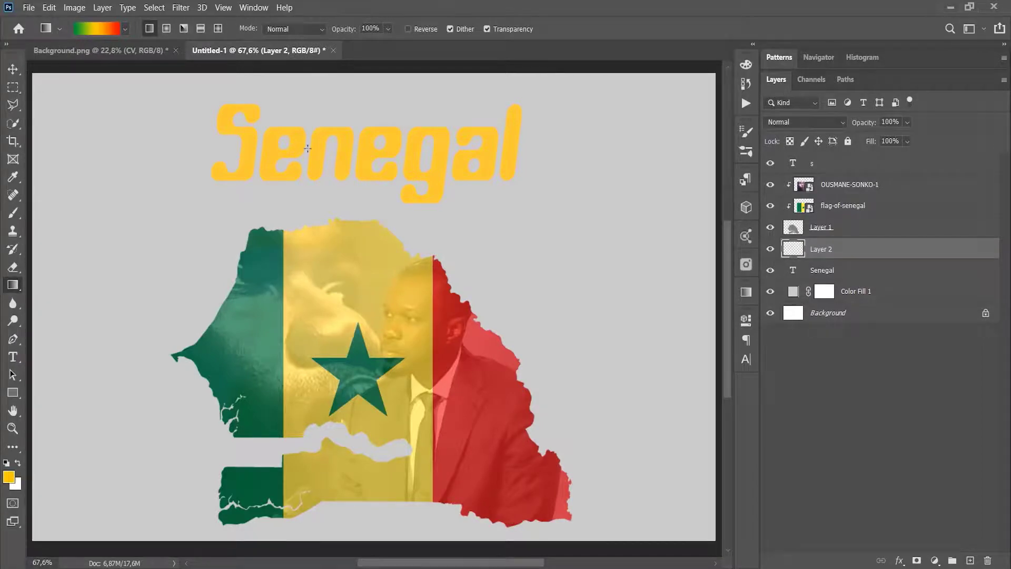
drag(296, 148, 307, 148)
- Clip the gradient layer to the Senegal text and redraw the gradient wider so it blends across the letters
right_click(849, 255)
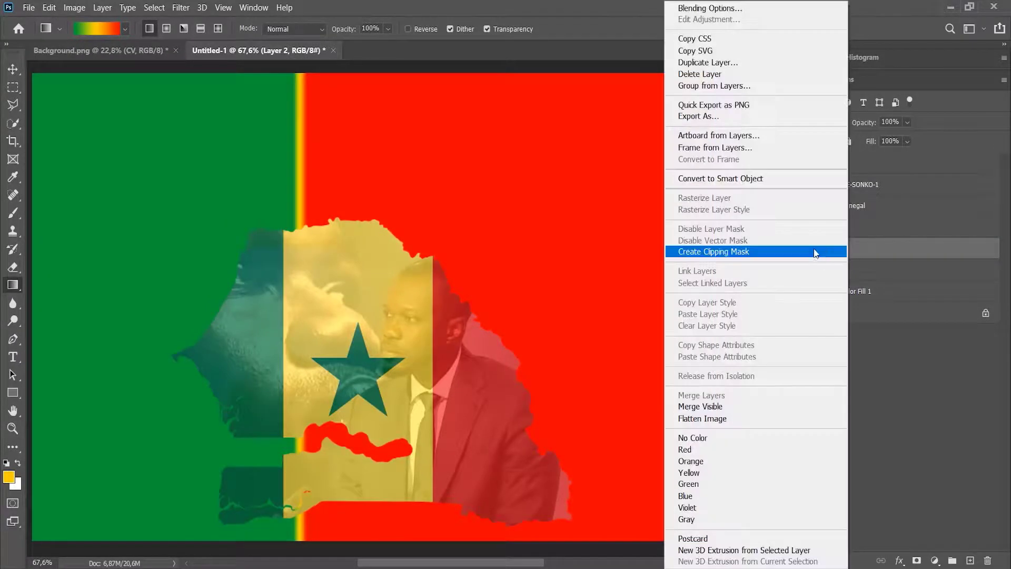
click(812, 249)
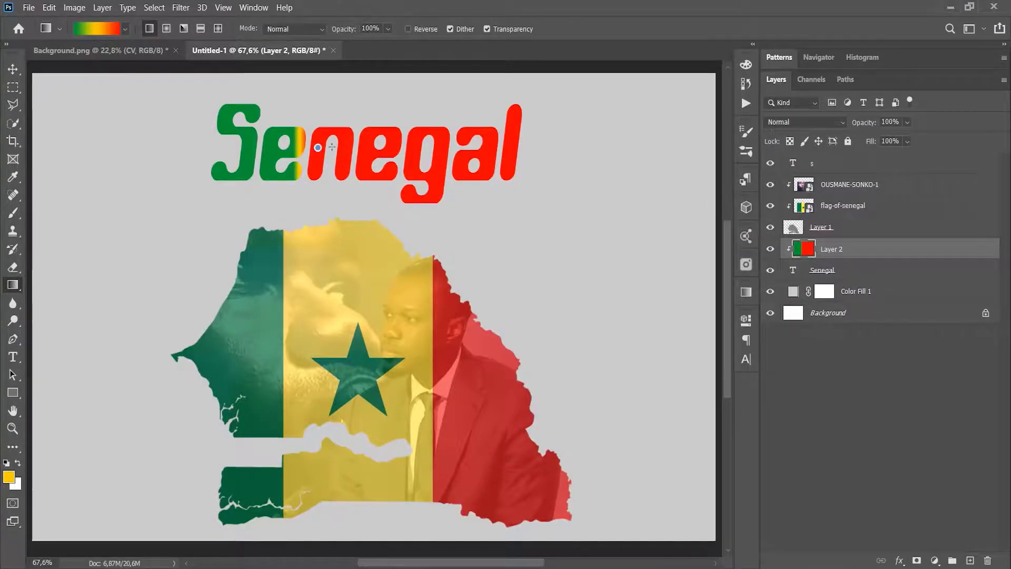
drag(317, 147, 378, 150)
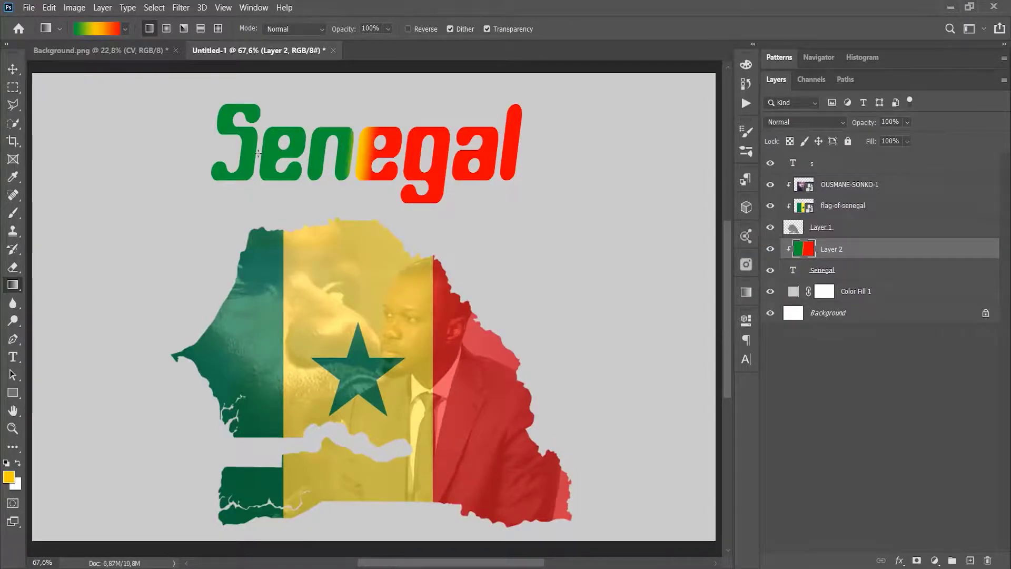
drag(257, 154, 447, 155)
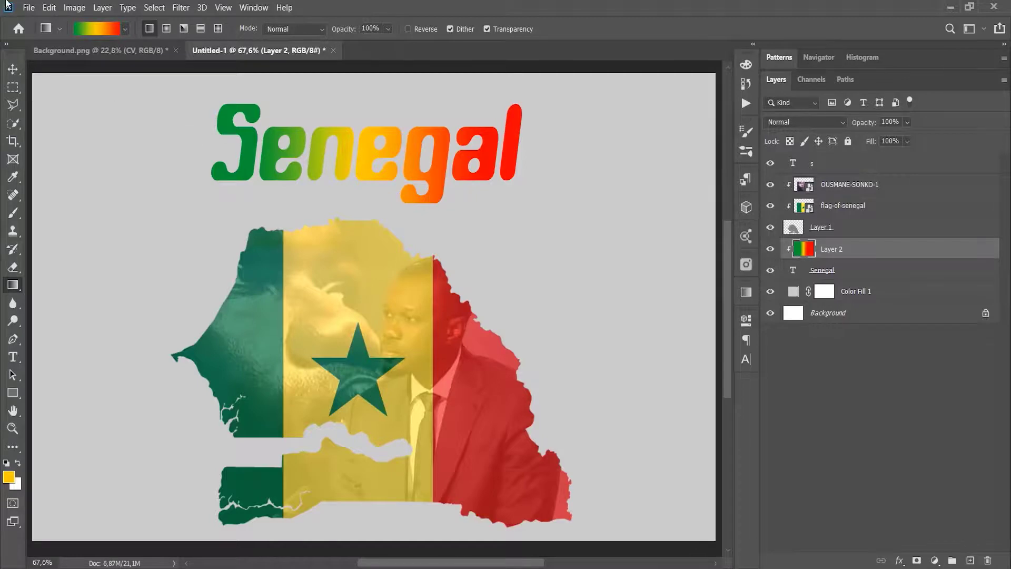
- Place senegal-flag-910x512 as embedded above Layer 2, position it over the title and clip it to the Senegal text
click(27, 7)
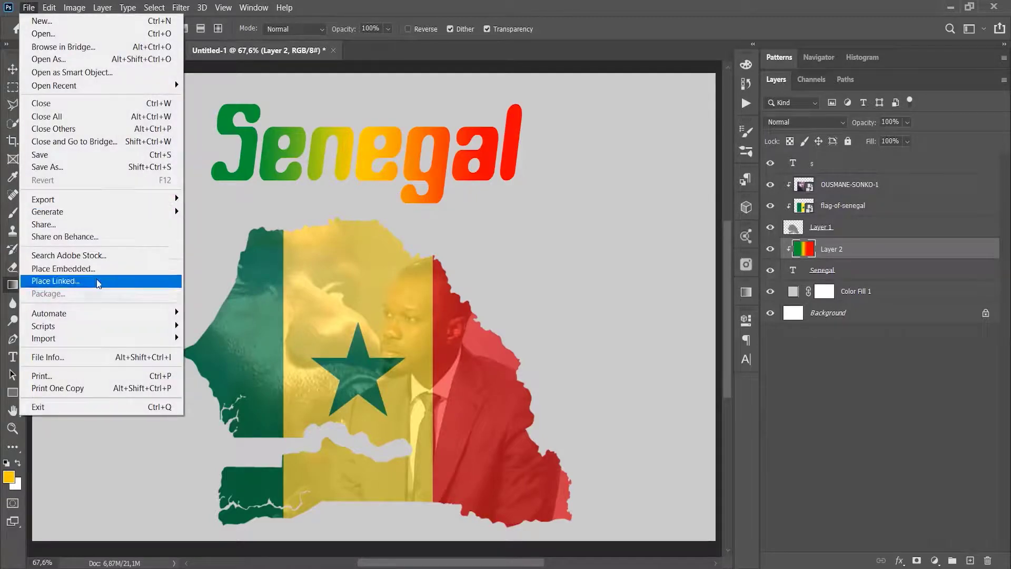
click(94, 268)
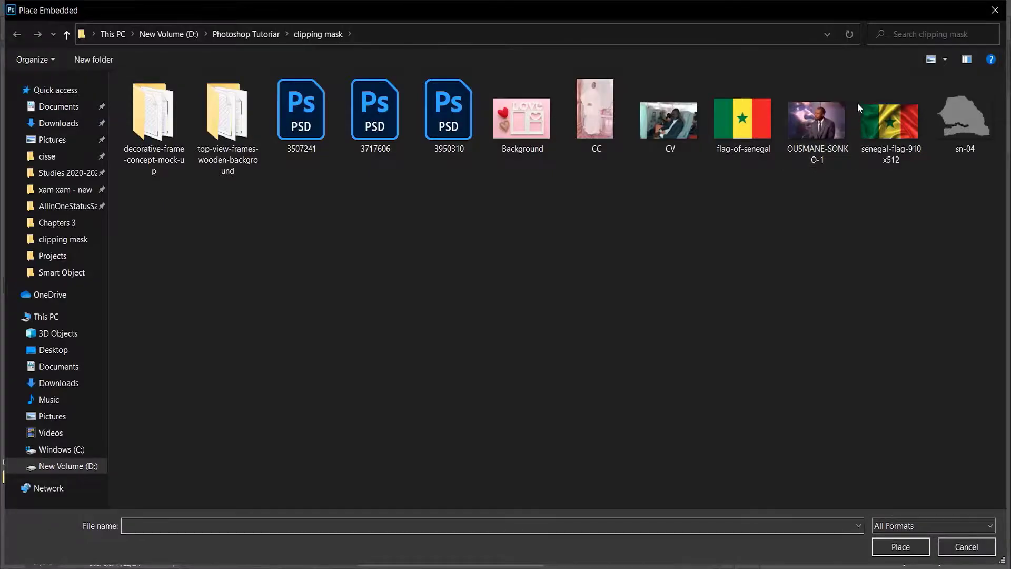
double_click(861, 107)
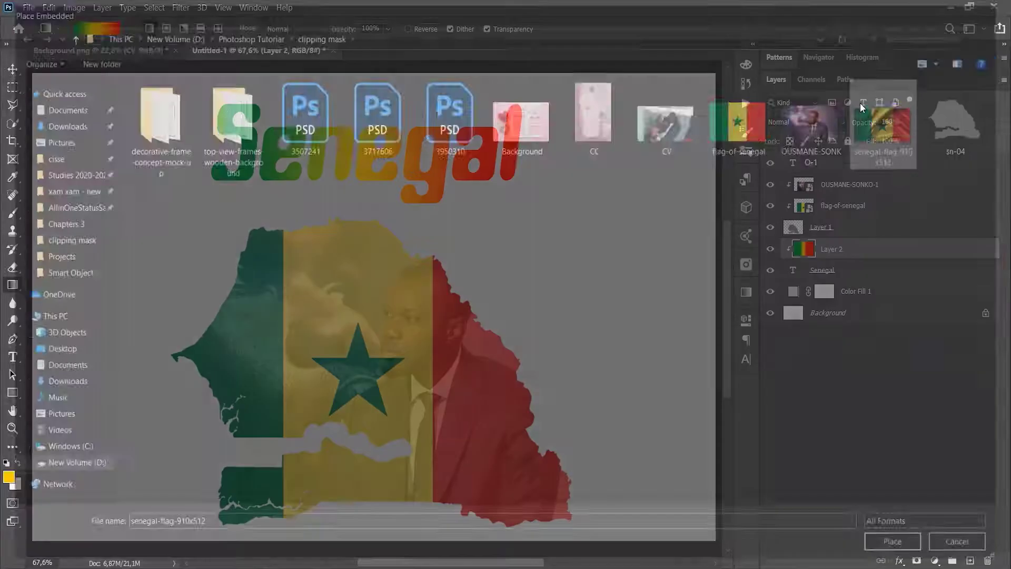
drag(456, 160, 456, 71)
key(Return)
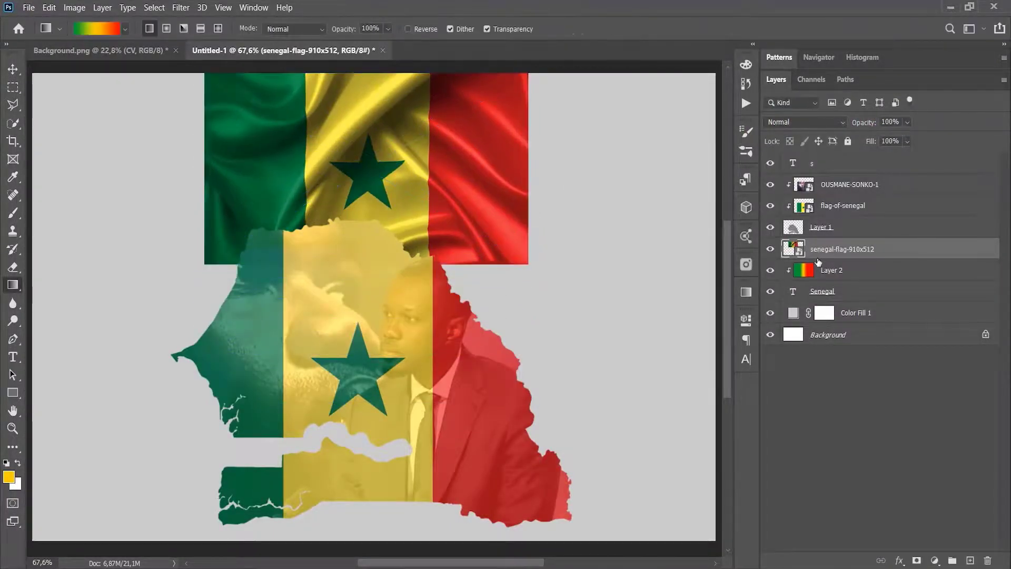
right_click(817, 262)
click(835, 296)
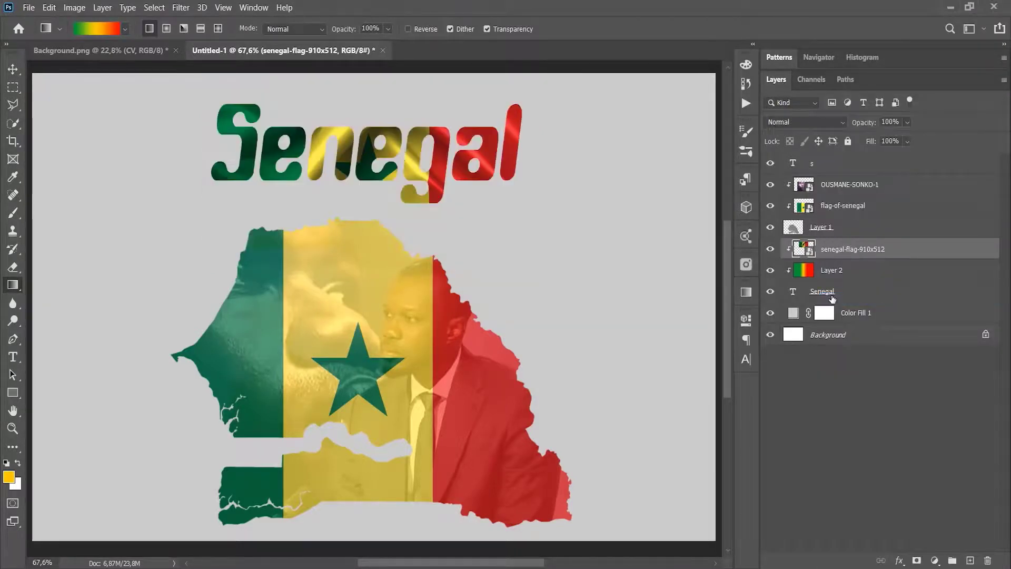
- Lower the opacity of the senegal-flag-910x512 layer to 40% and move the flag slightly upward within the title
click(907, 122)
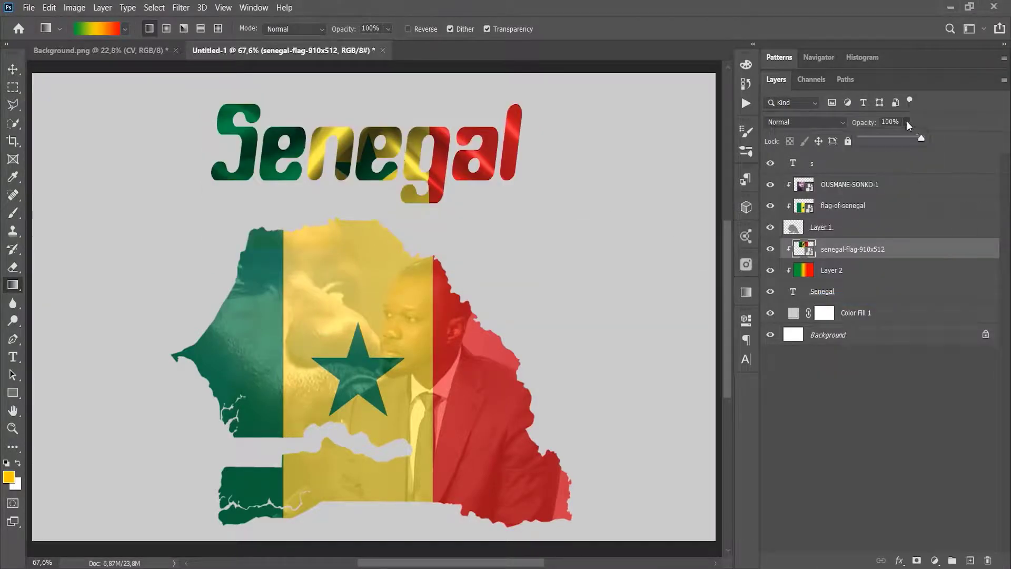
drag(881, 141, 886, 140)
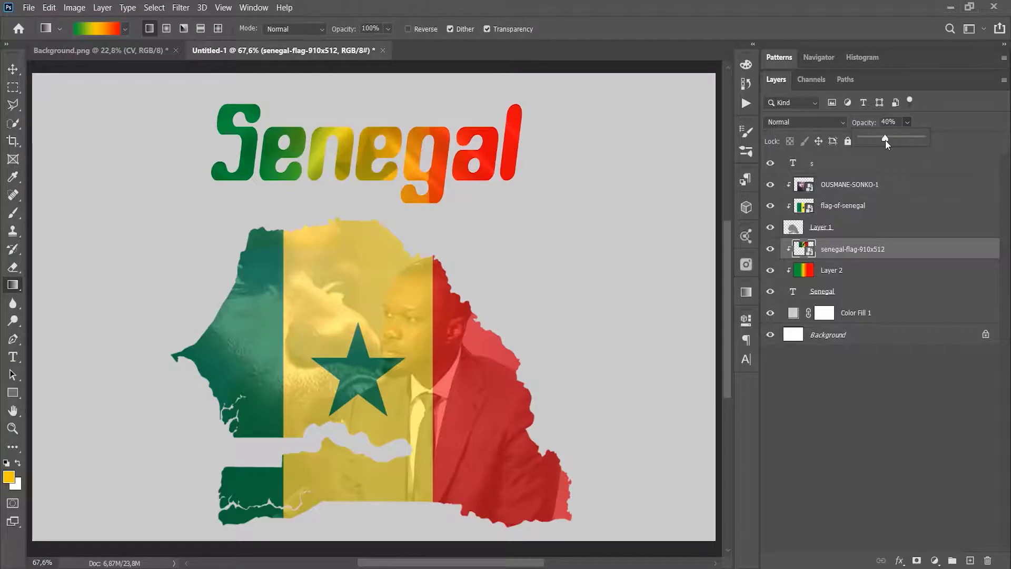
key(v)
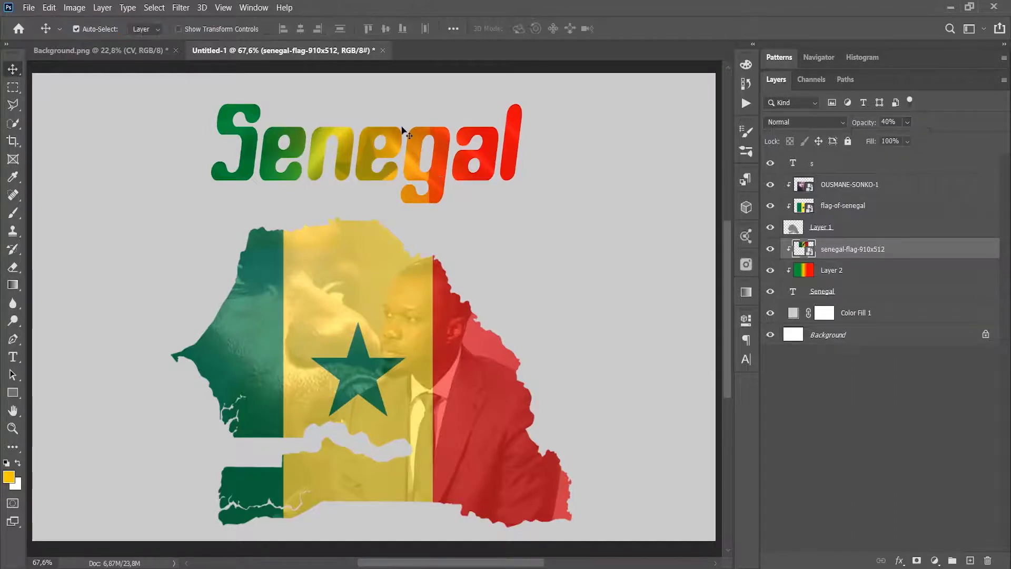
drag(403, 154, 401, 136)
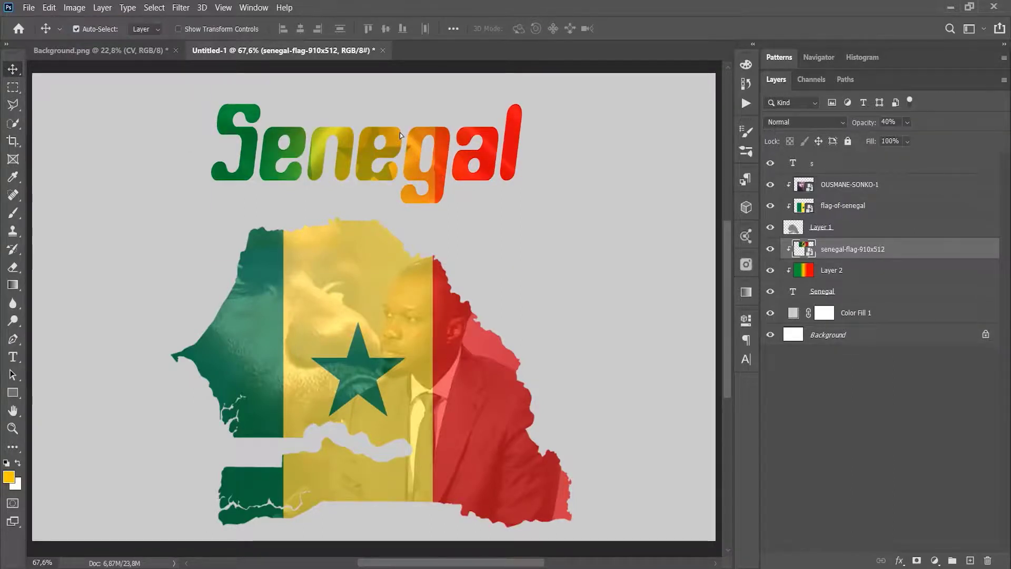